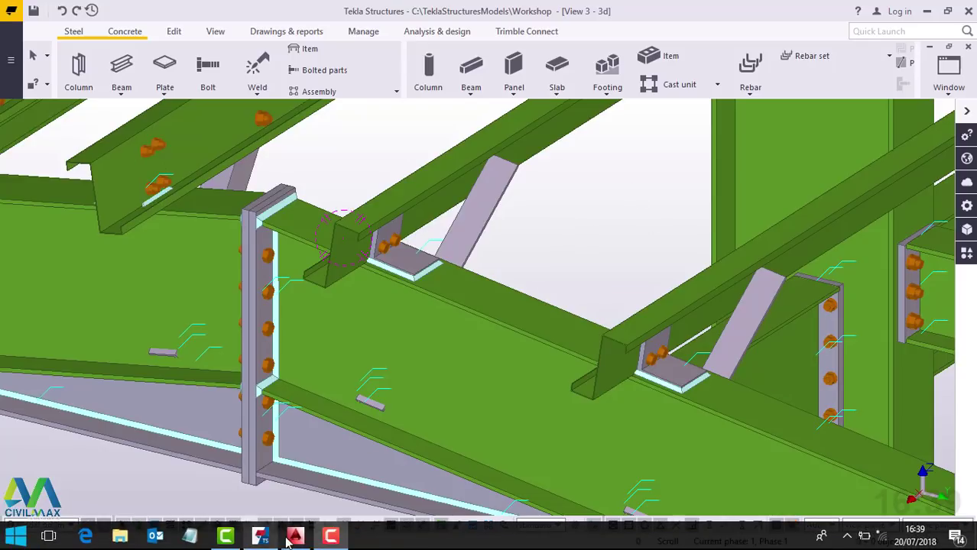
Step: Switch to AutoCAD, select the iron sheet profile's outline and examine its double lines, crests and bends up close
click(296, 540)
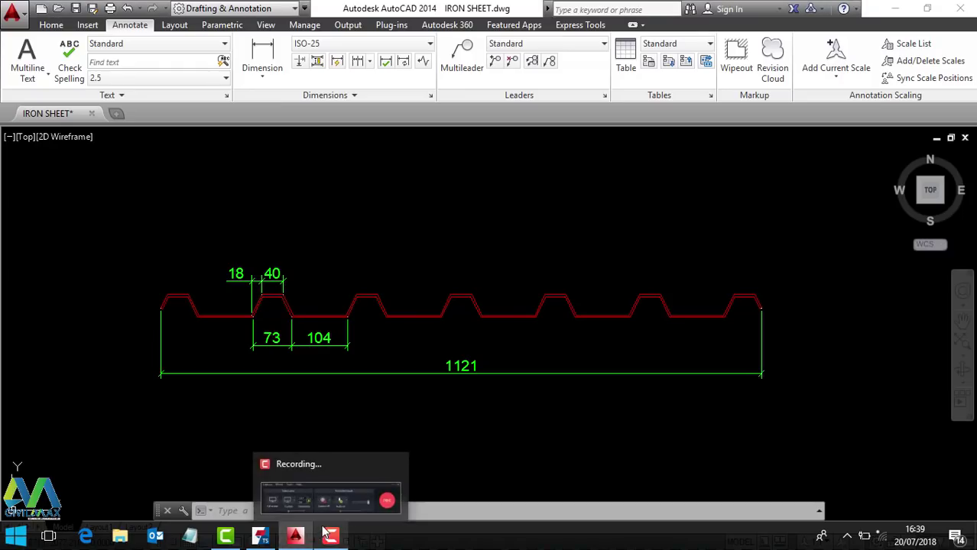
scroll(432, 360, up, 2)
scroll(429, 355, down, 4)
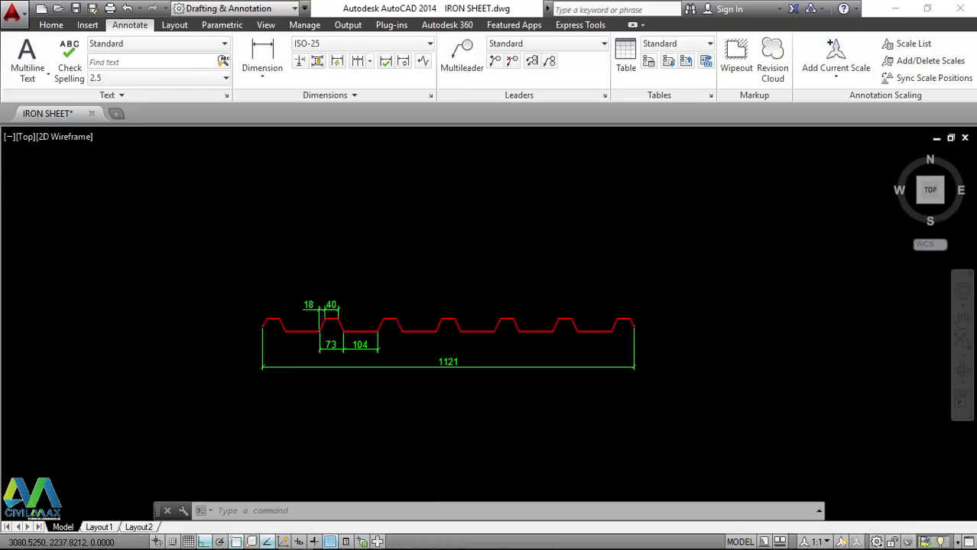
scroll(430, 356, up, 3)
scroll(445, 276, up, 5)
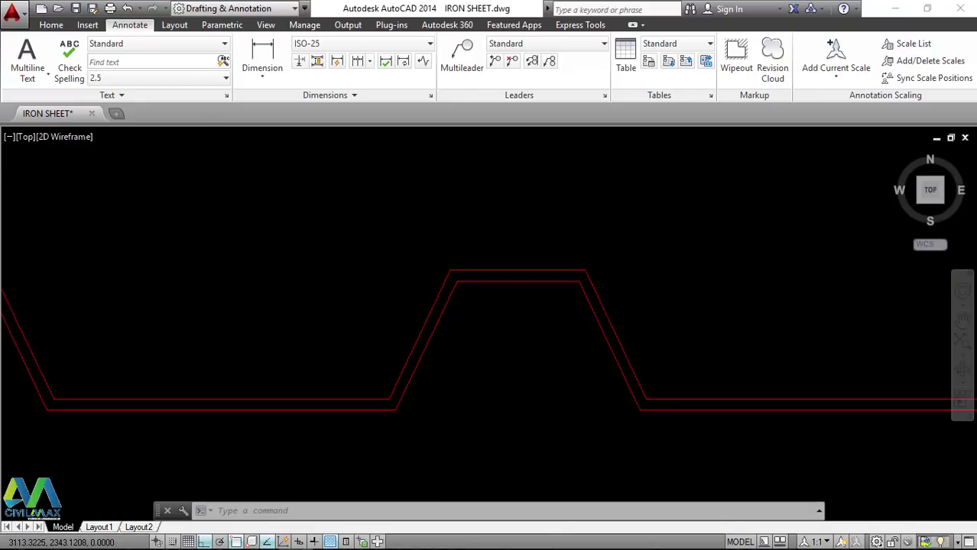
scroll(442, 283, down, 5)
scroll(449, 278, up, 6)
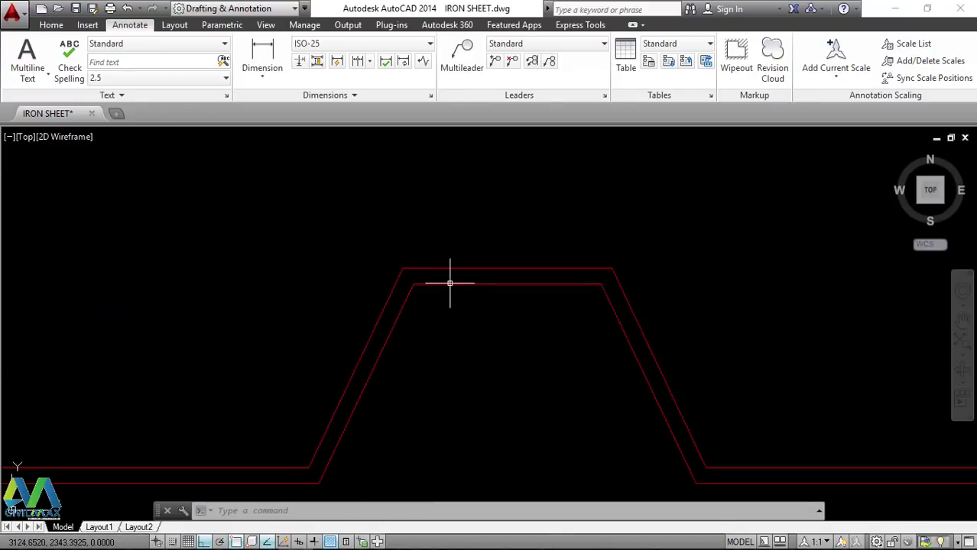
click(442, 288)
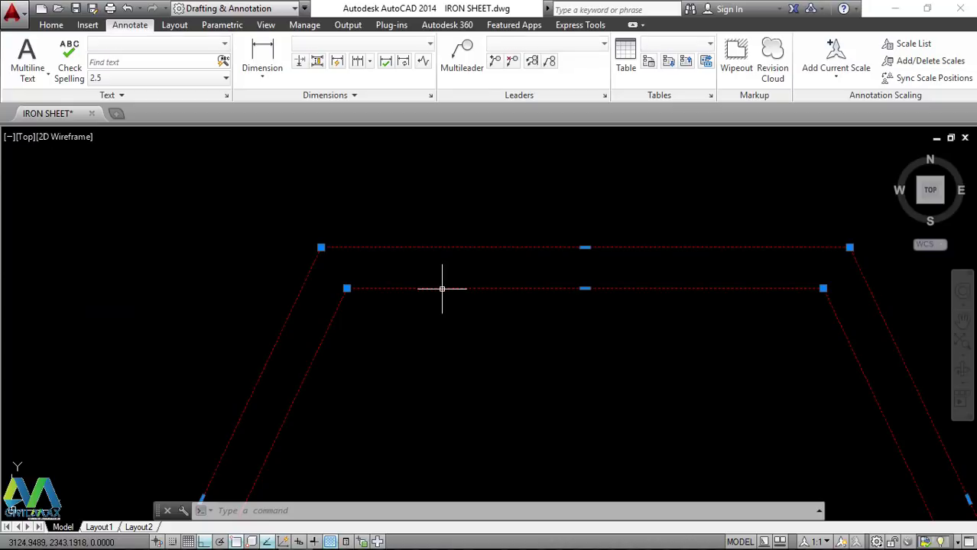
scroll(442, 288, down, 7)
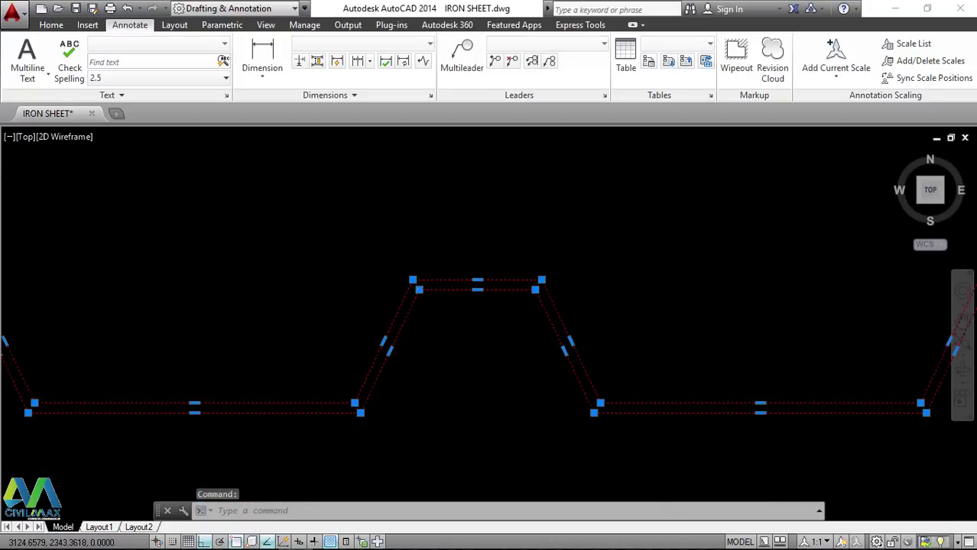
scroll(393, 349, up, 5)
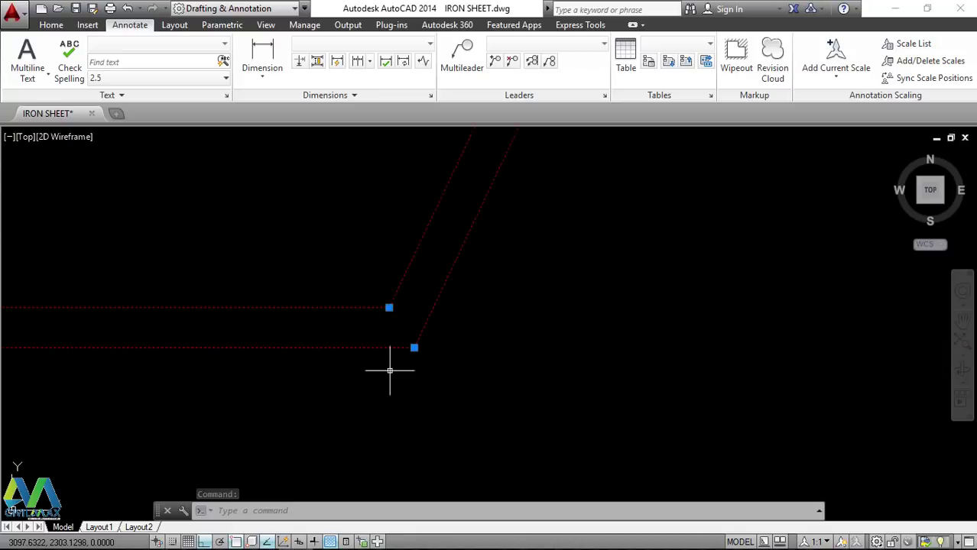
scroll(411, 354, down, 6)
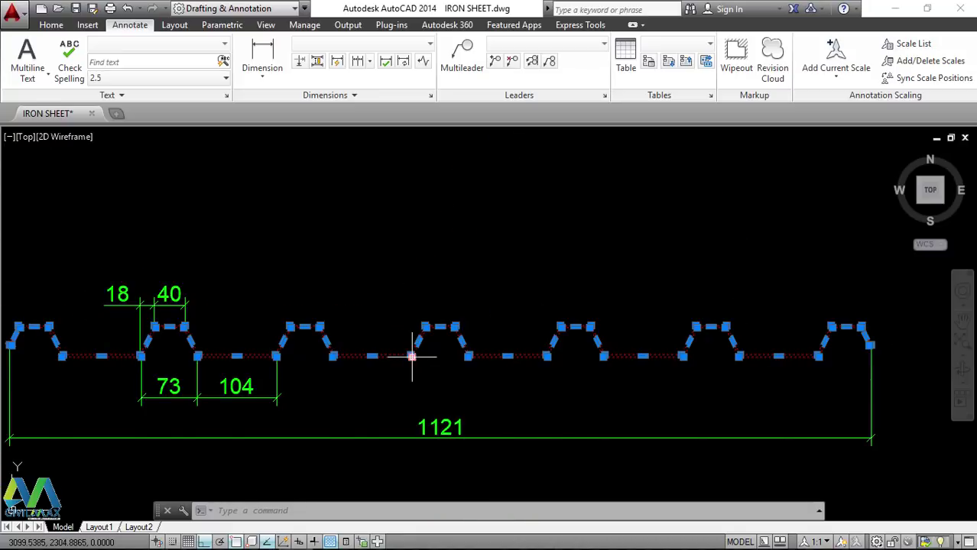
scroll(356, 353, up, 8)
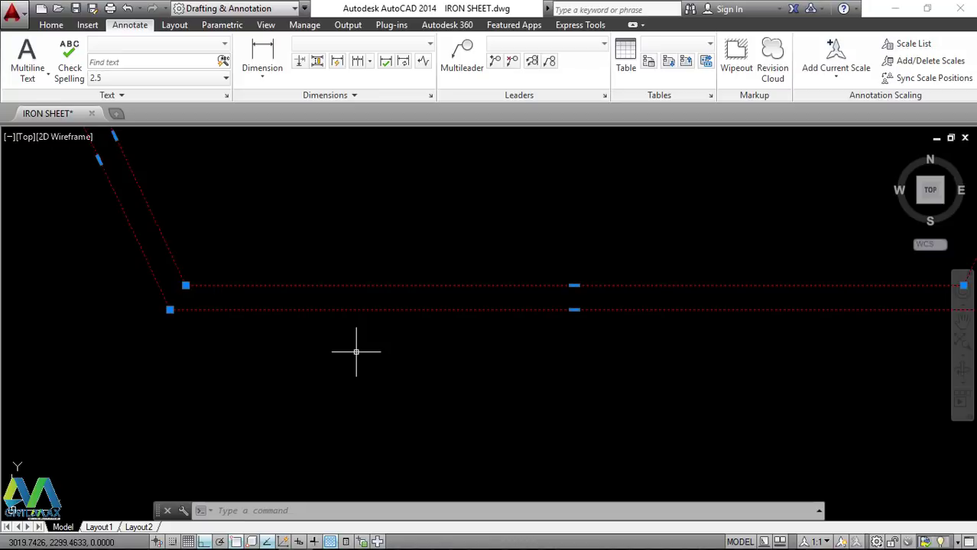
scroll(370, 349, down, 7)
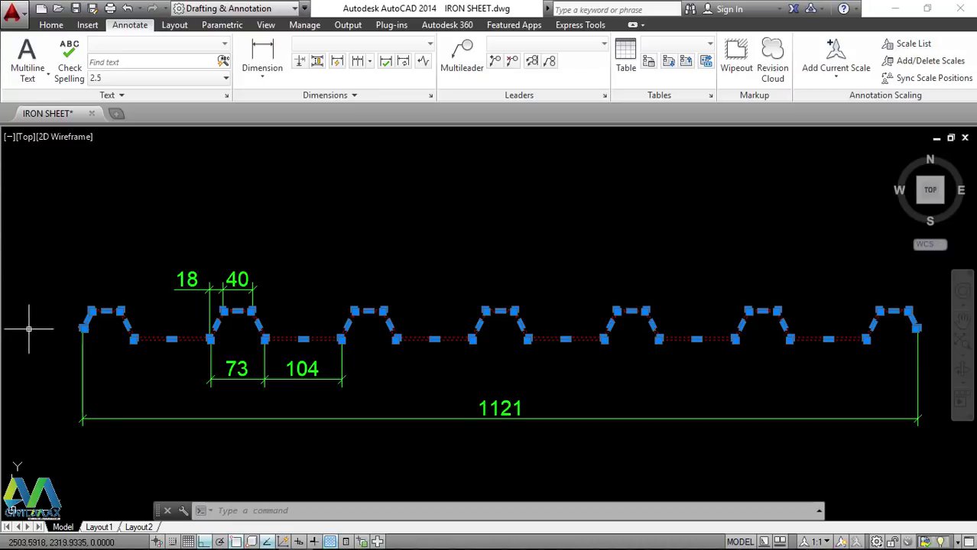
Step: Examine the sheet profile's closed end, its corner vertices and its dimensions, and clear the selection
scroll(69, 336, up, 10)
scroll(200, 240, up, 3)
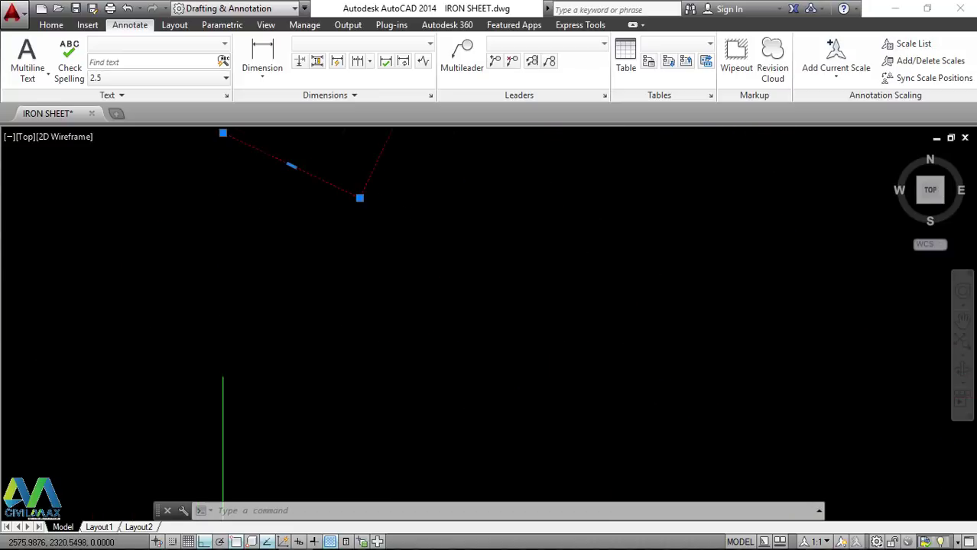
scroll(207, 377, up, 6)
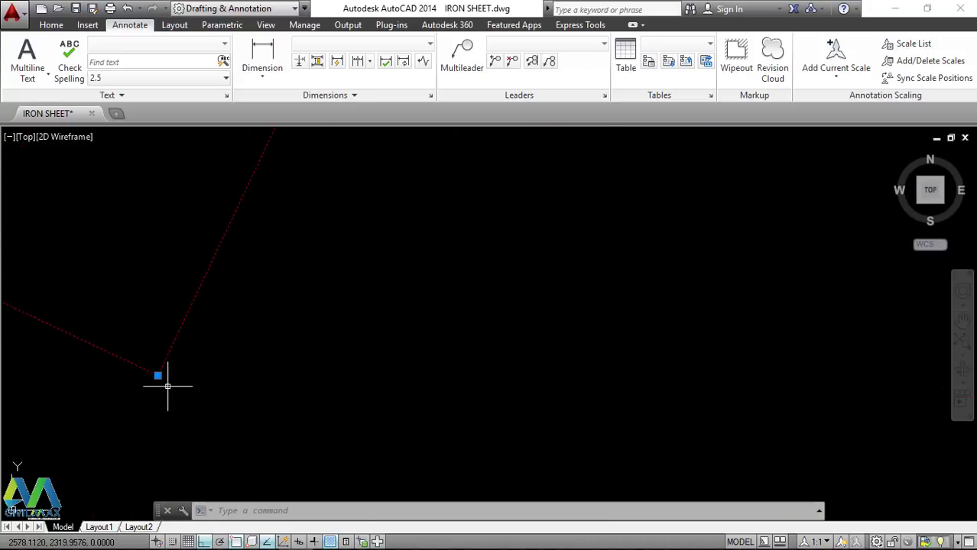
scroll(187, 364, down, 6)
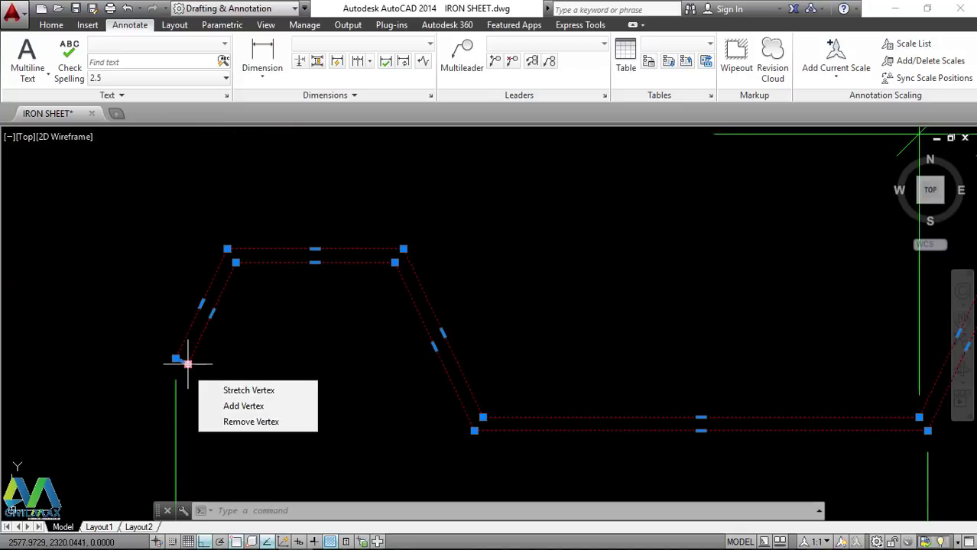
scroll(234, 257, up, 4)
scroll(234, 261, up, 4)
scroll(229, 263, down, 12)
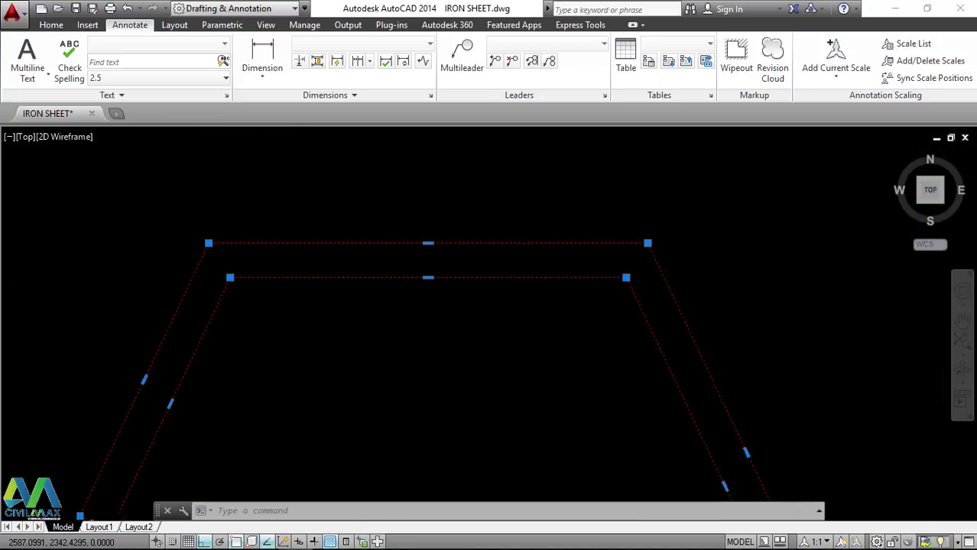
scroll(210, 294, up, 6)
scroll(208, 298, down, 5)
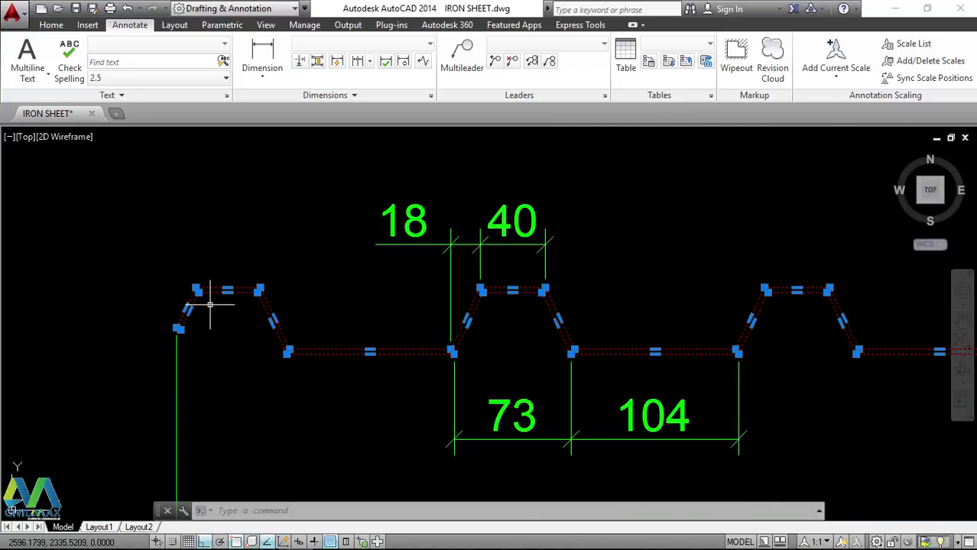
scroll(208, 302, down, 5)
scroll(306, 348, up, 3)
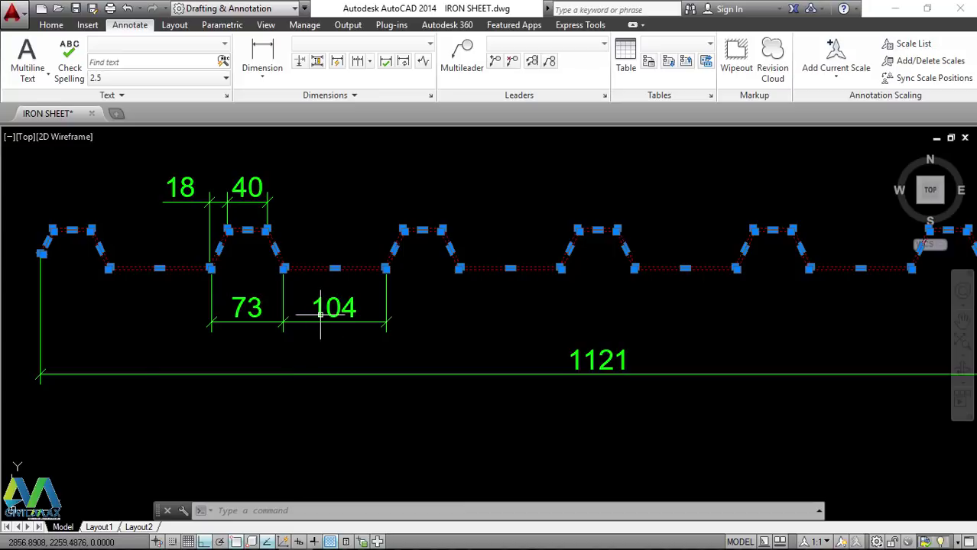
scroll(379, 329, down, 4)
scroll(379, 329, up, 2)
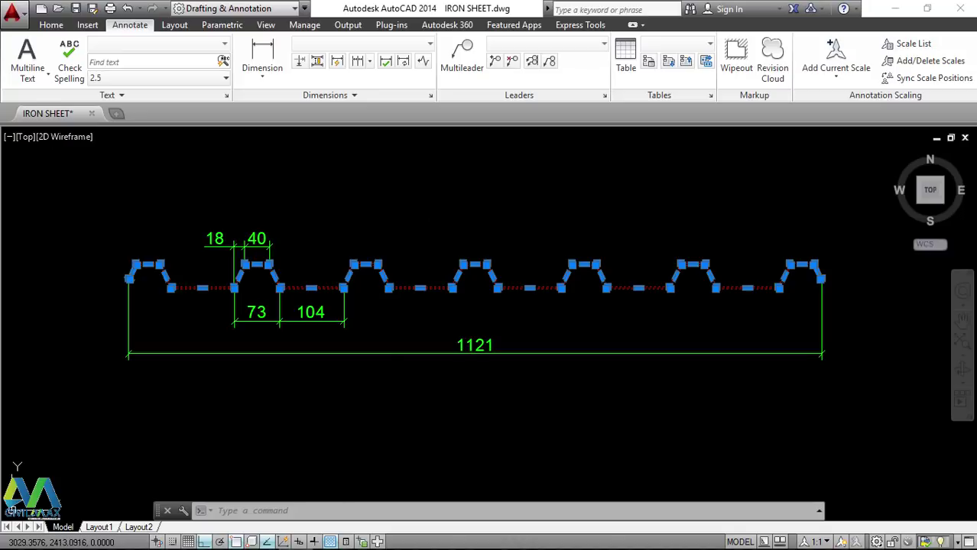
click(408, 220)
key(Escape)
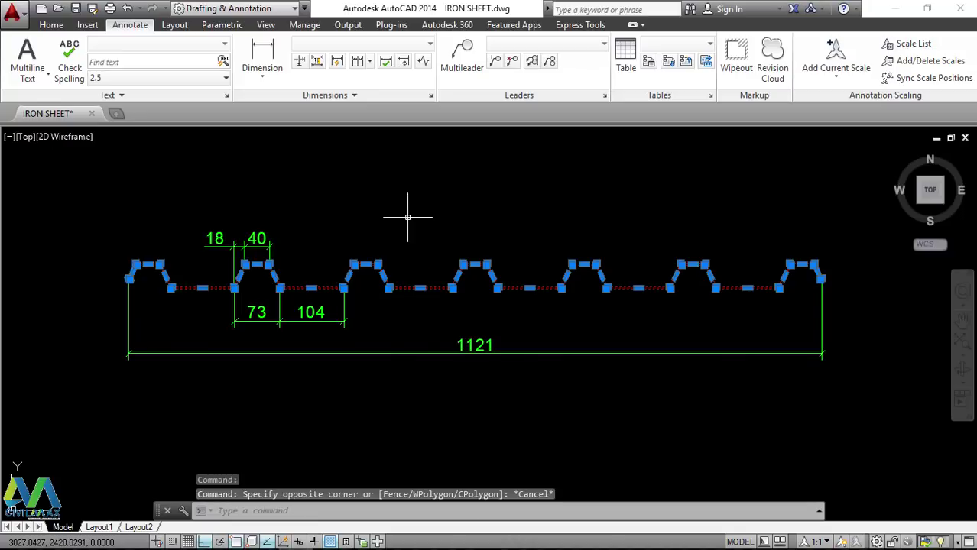
key(Escape)
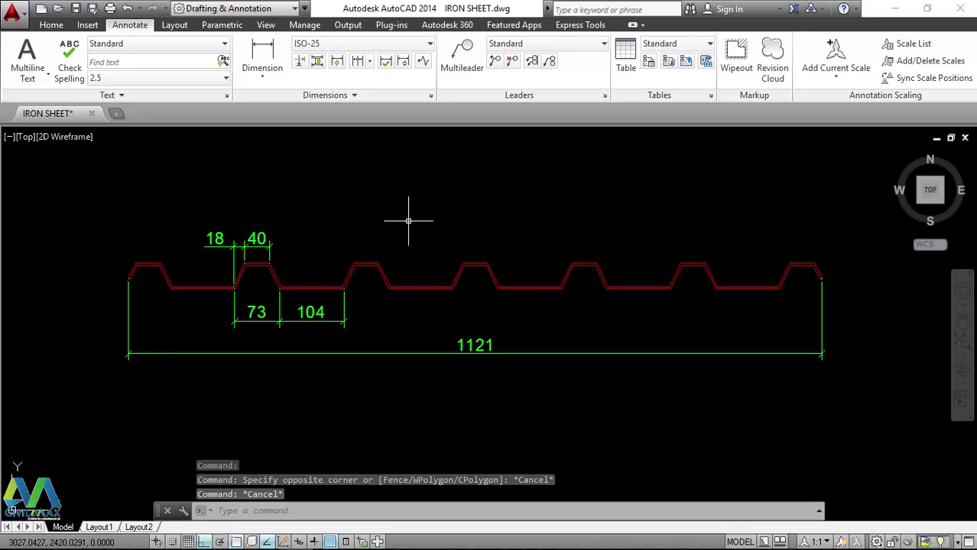
Step: Erase all dimensions above and below the iron sheet profile, leaving only its outline
click(857, 367)
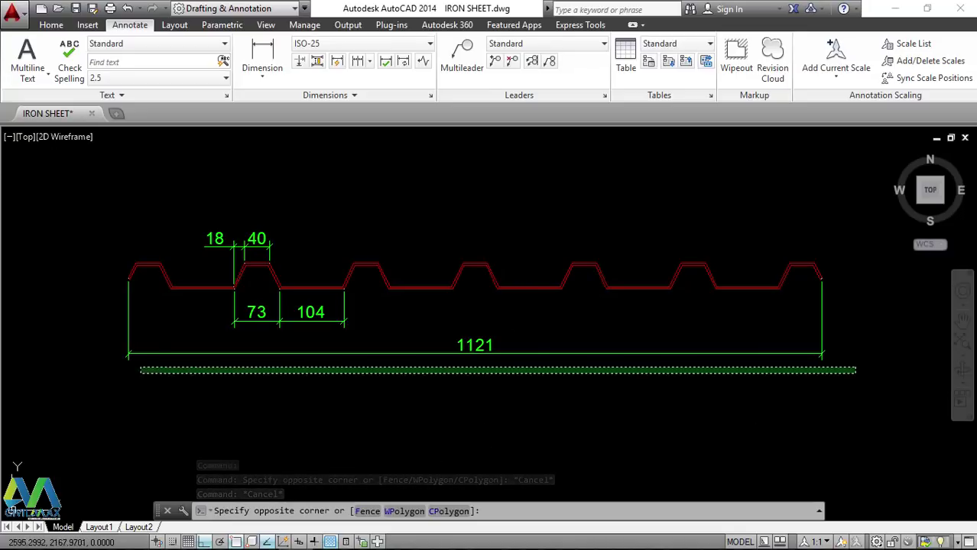
click(100, 321)
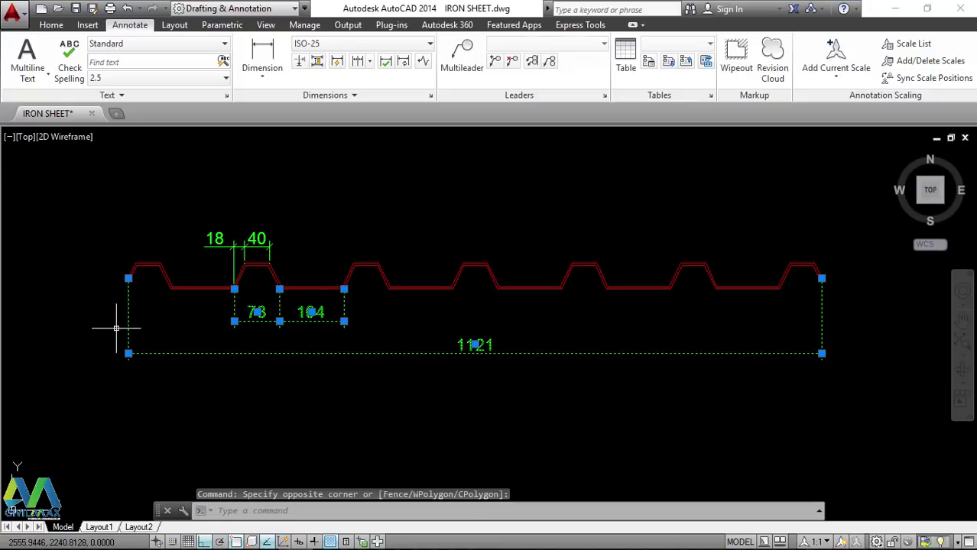
key(Delete)
click(304, 226)
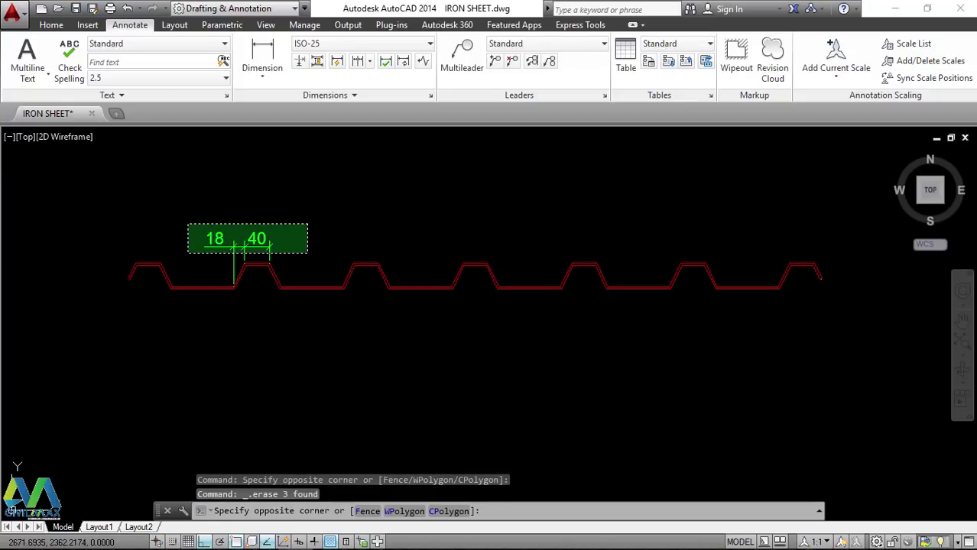
click(187, 254)
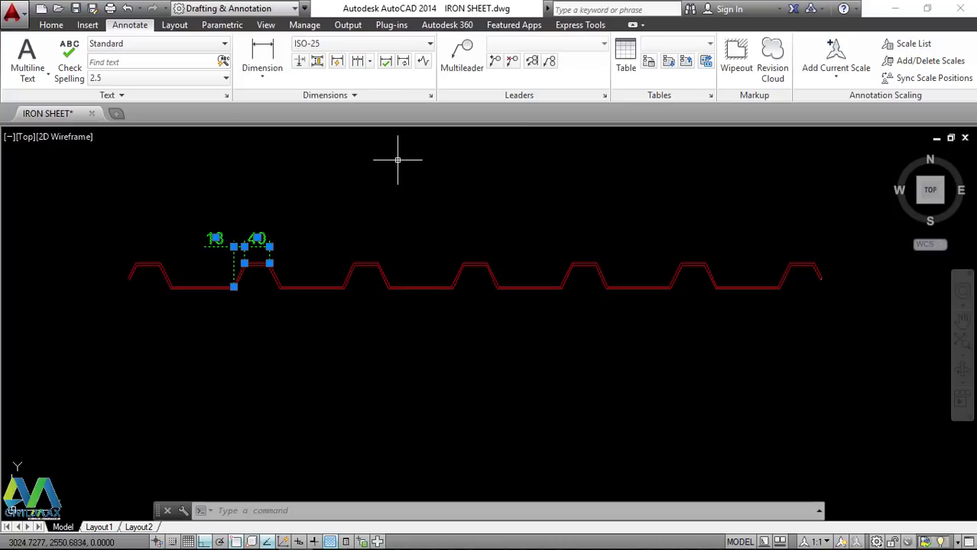
key(Delete)
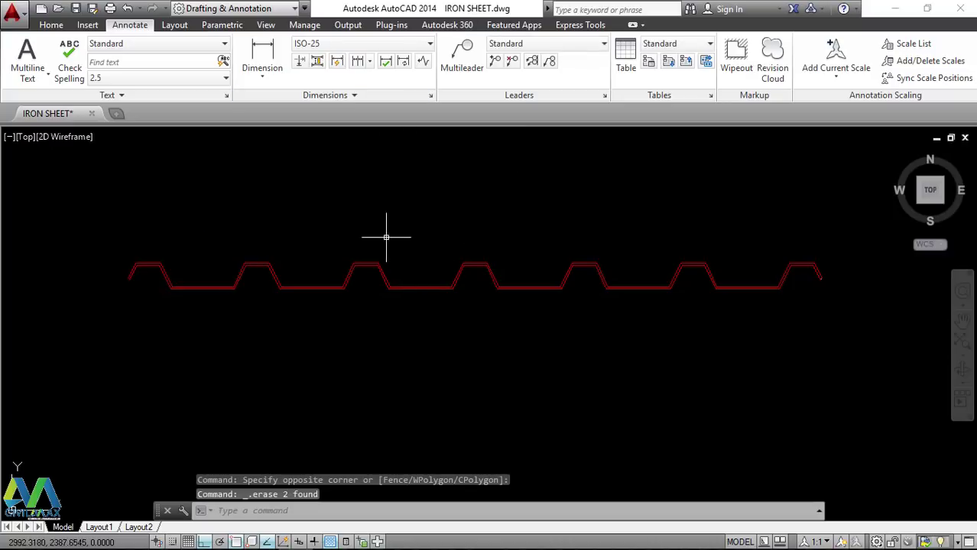
scroll(370, 366, down, 2)
scroll(390, 342, up, 2)
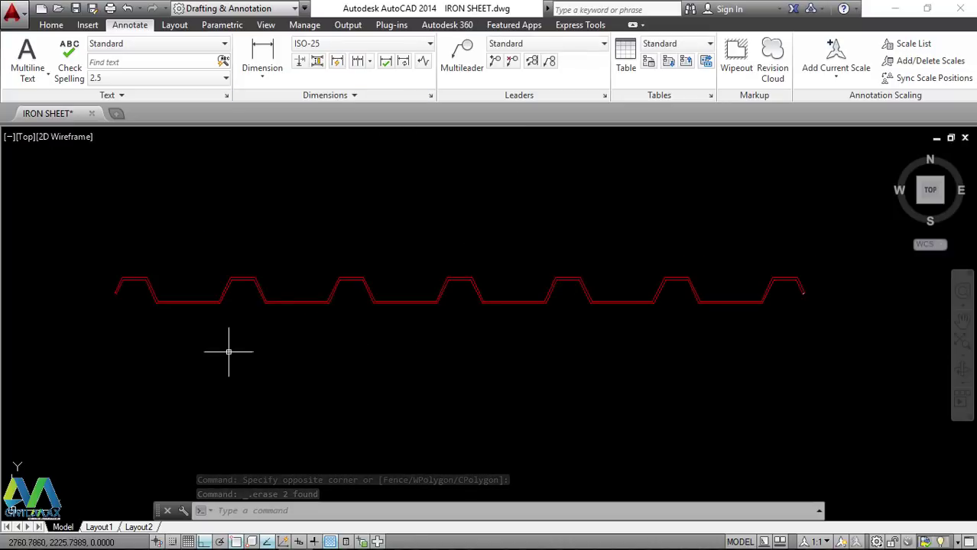
Step: Switch to Tekla Structures and examine the workshop model's roof purlins and rafters in the 3D view
mouse_move(291, 543)
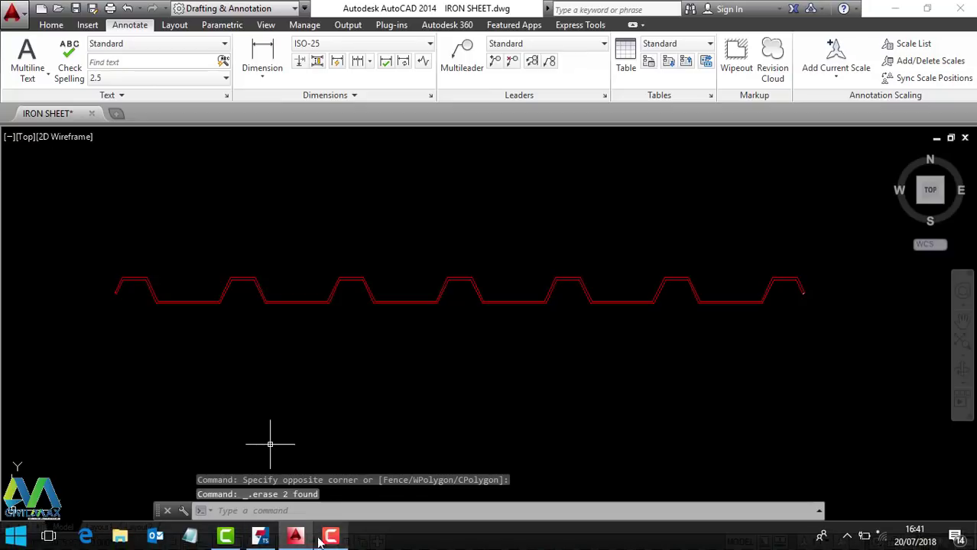
click(260, 541)
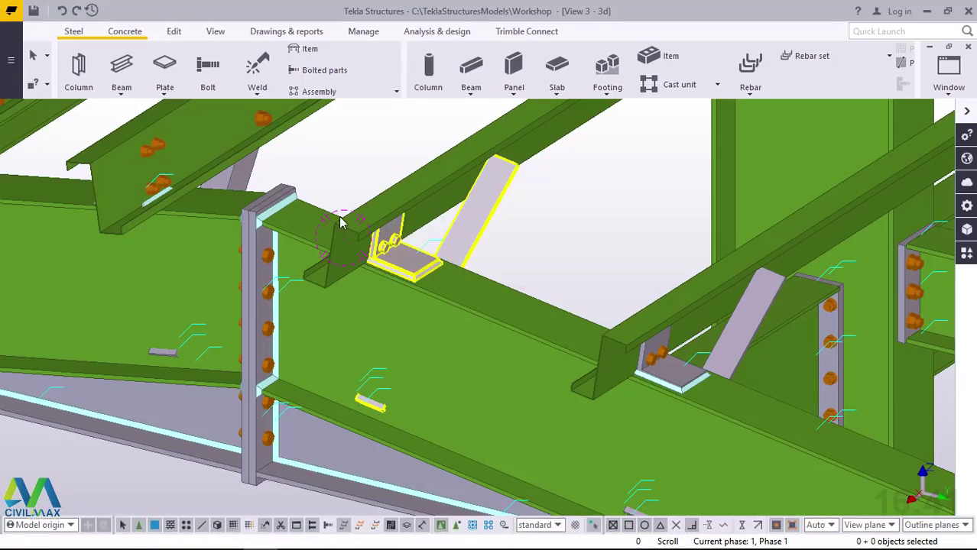
scroll(344, 225, down, 6)
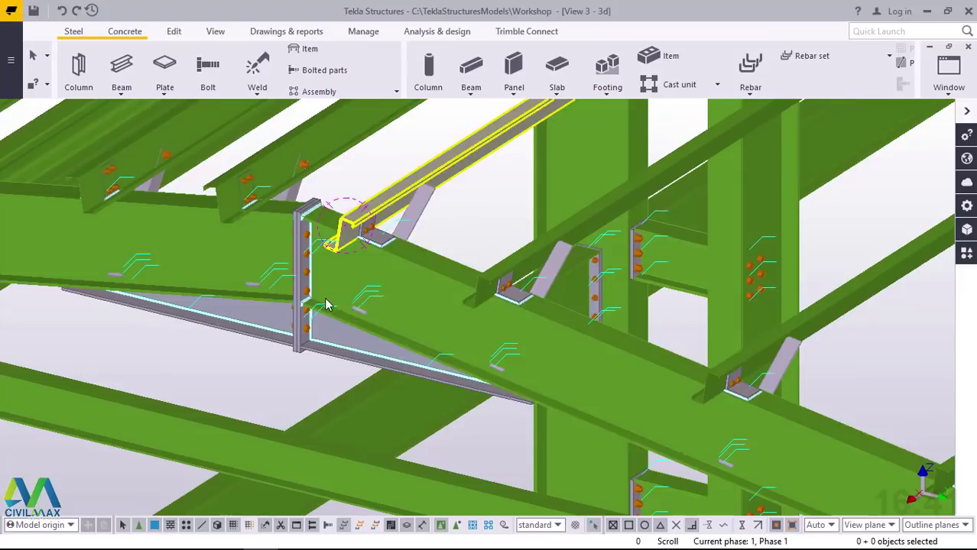
scroll(344, 283, down, 10)
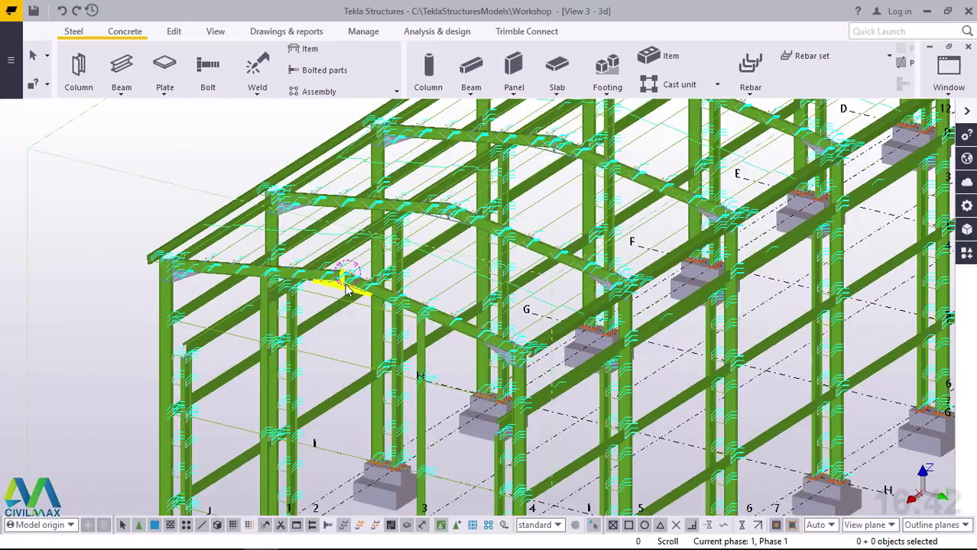
scroll(413, 244, up, 4)
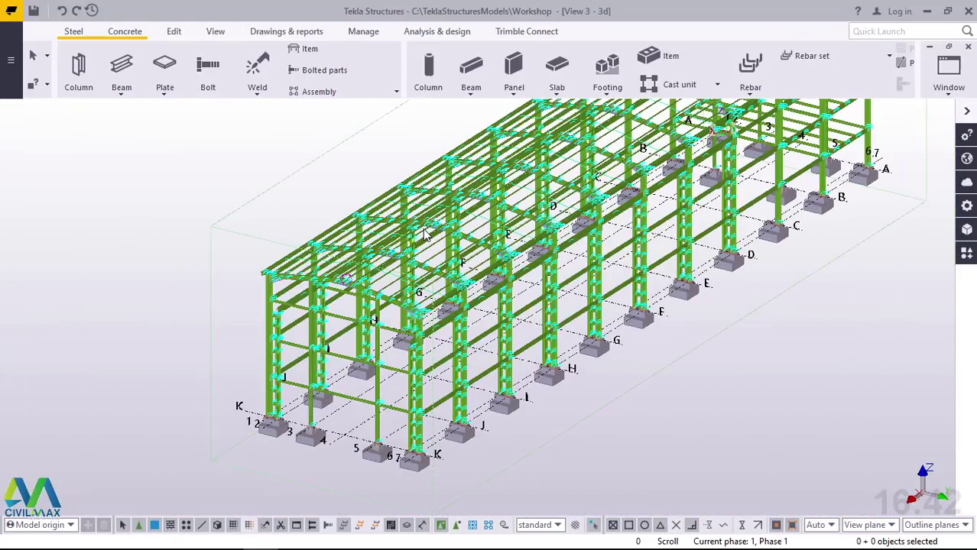
scroll(427, 231, up, 3)
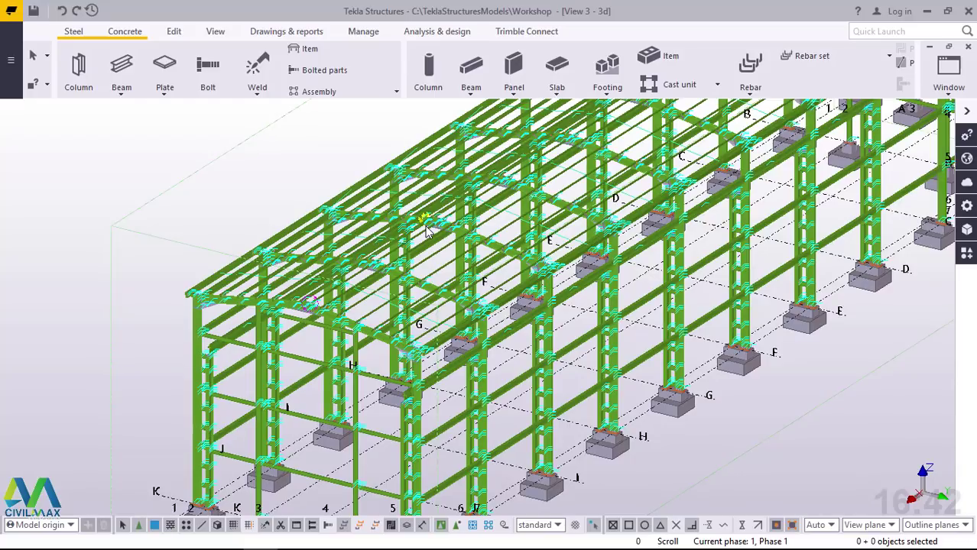
key(ctrl+2)
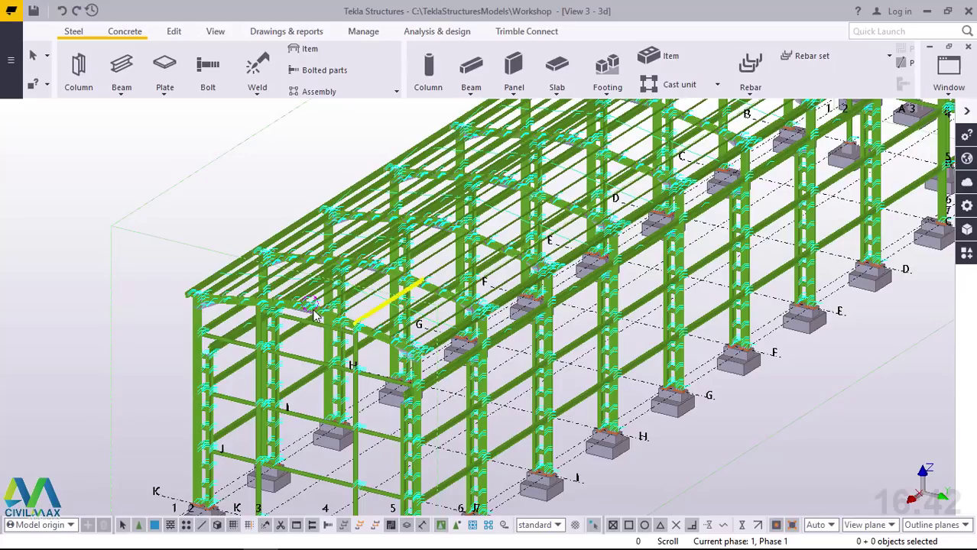
scroll(313, 313, up, 5)
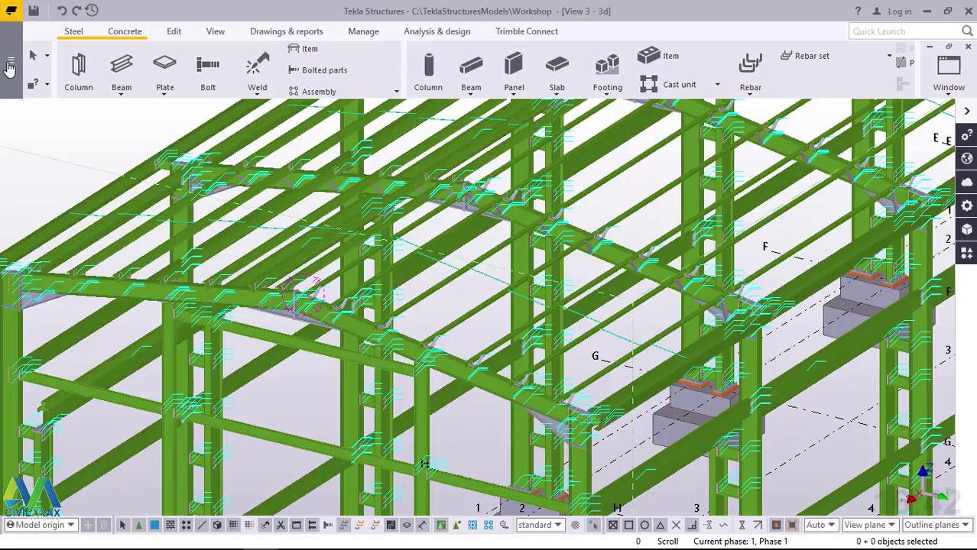
Step: Start defining a catalog profile cross section from a DWG file and bring up its parameters
click(10, 64)
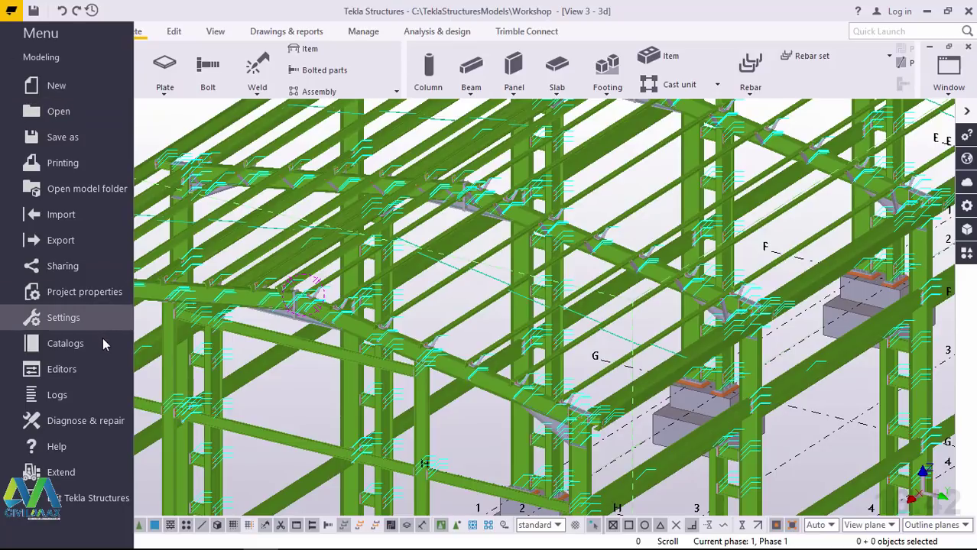
click(77, 345)
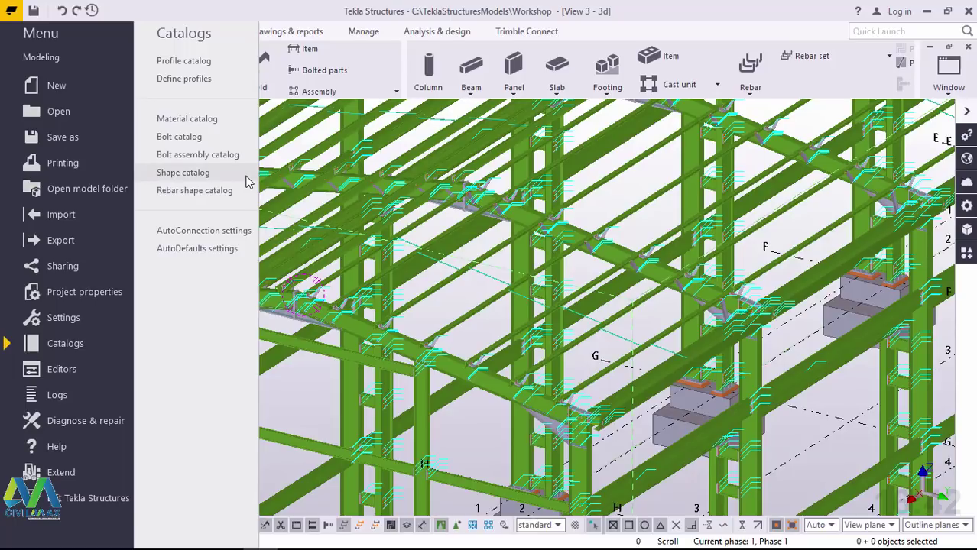
click(195, 85)
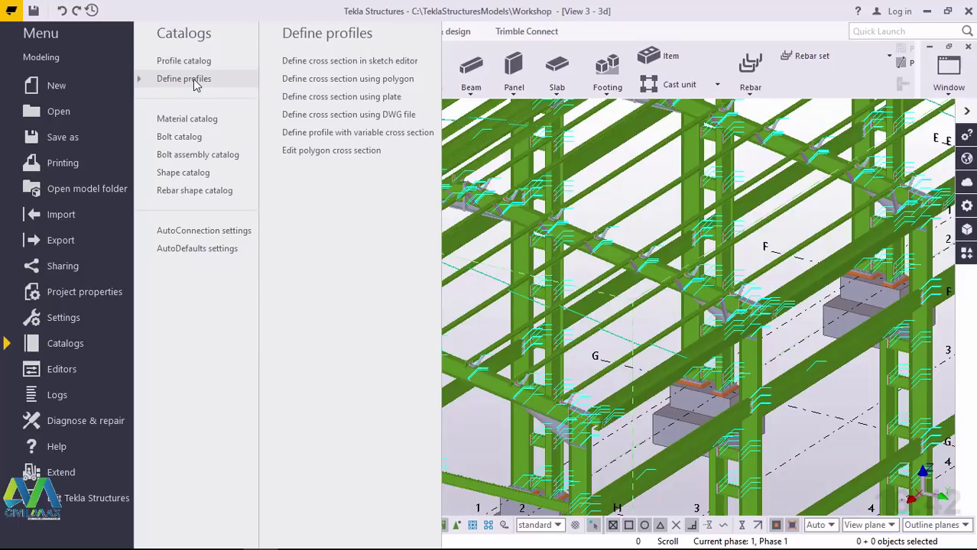
click(340, 123)
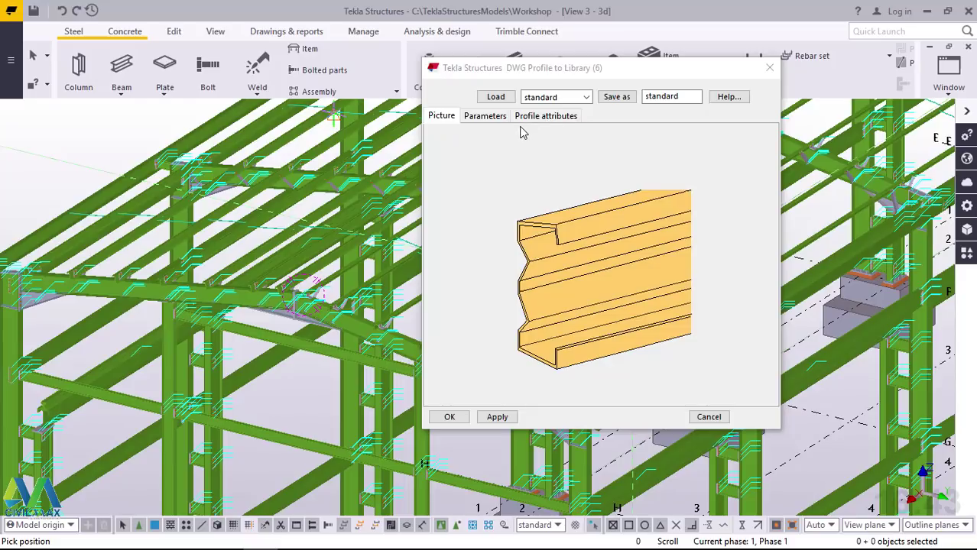
click(483, 117)
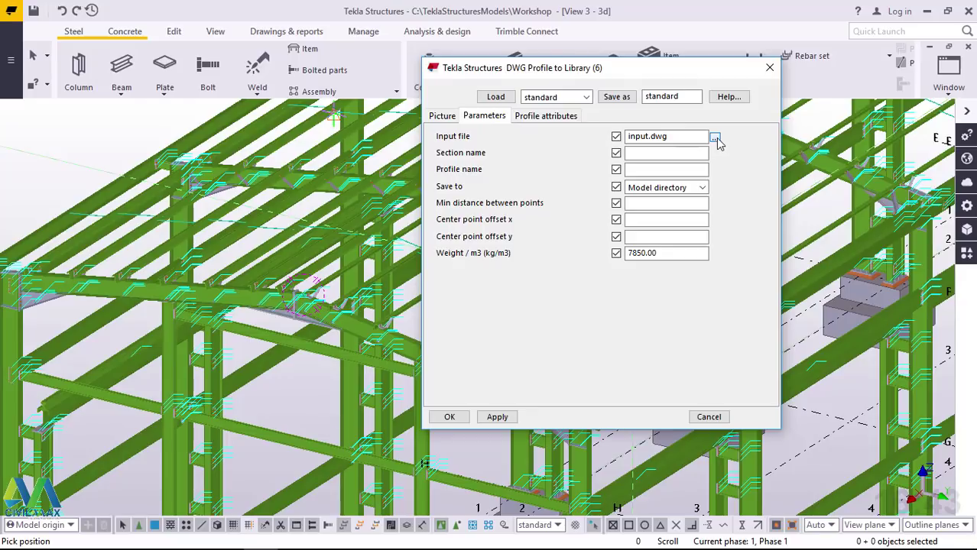
Step: Choose IRON SHEET.dwg from the Desktop as the input file for the profile
click(715, 137)
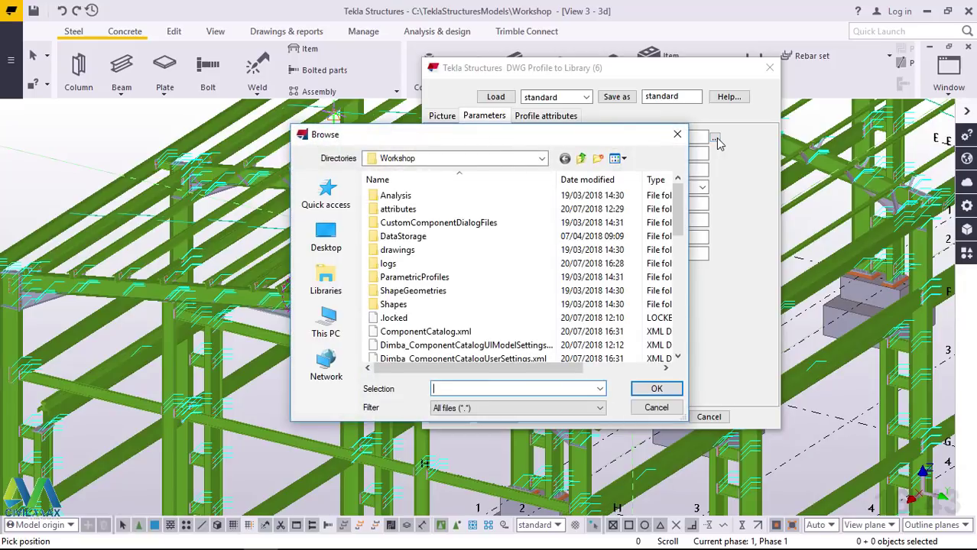
click(327, 237)
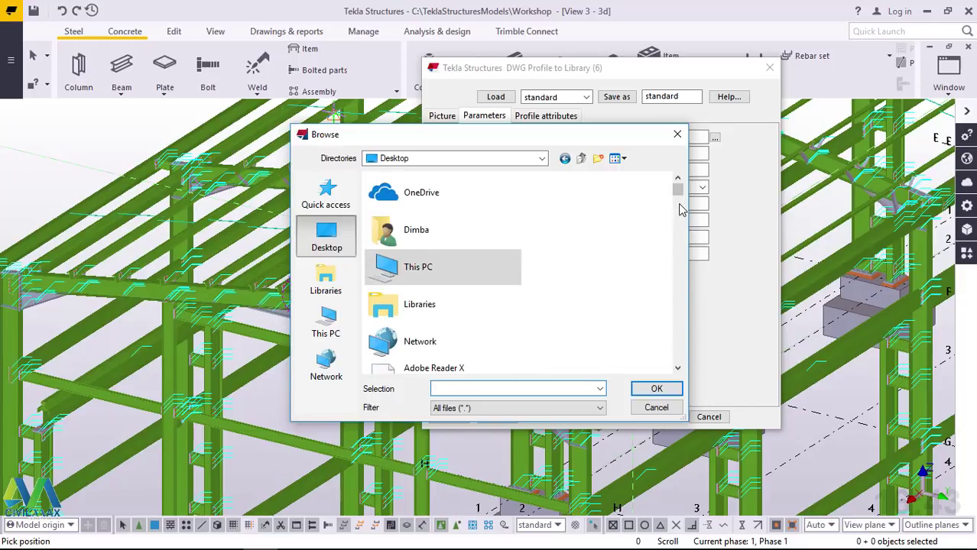
drag(681, 197, 679, 324)
scroll(474, 244, up, 5)
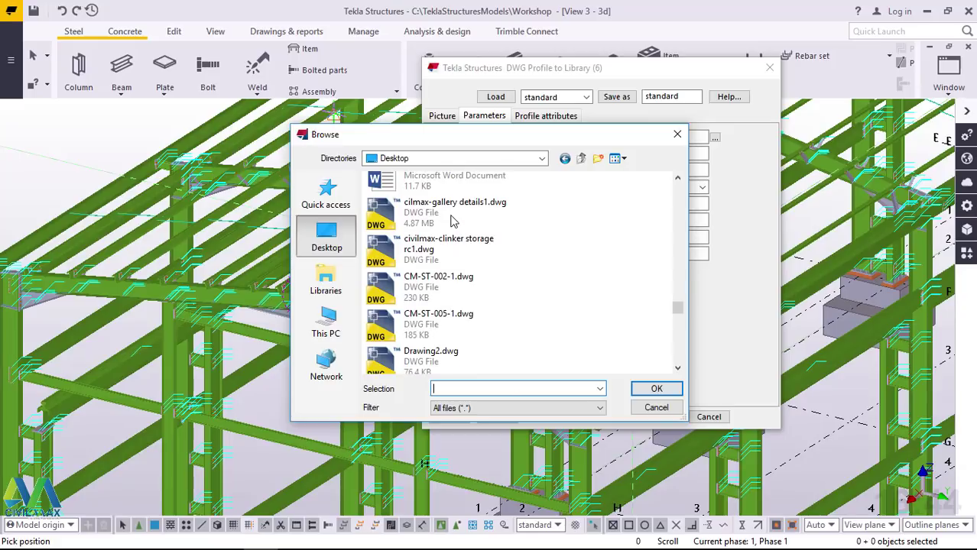
scroll(451, 221, down, 5)
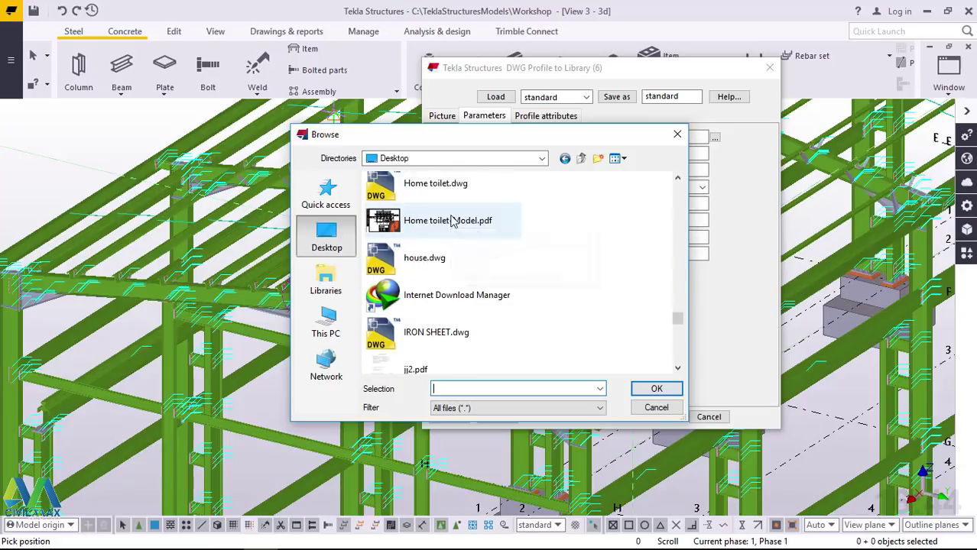
click(438, 334)
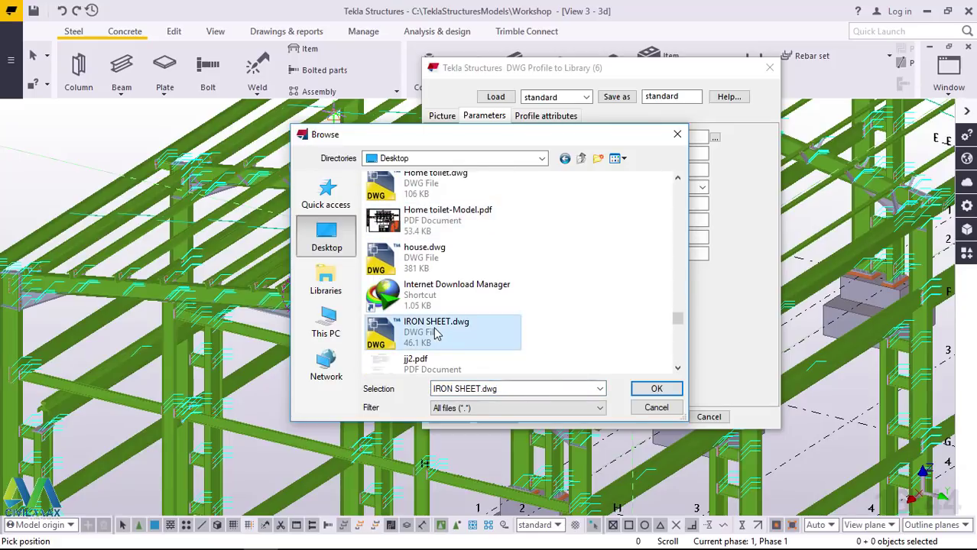
click(656, 389)
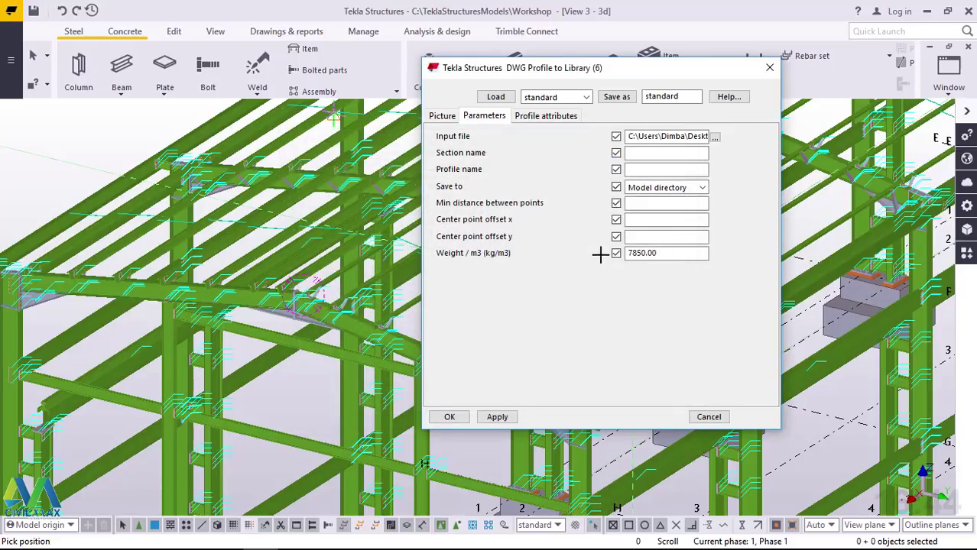
Step: Set the section name to "Iron sheet"
click(655, 156)
text(I)
key(BackSpace)
text(Ironsheet)
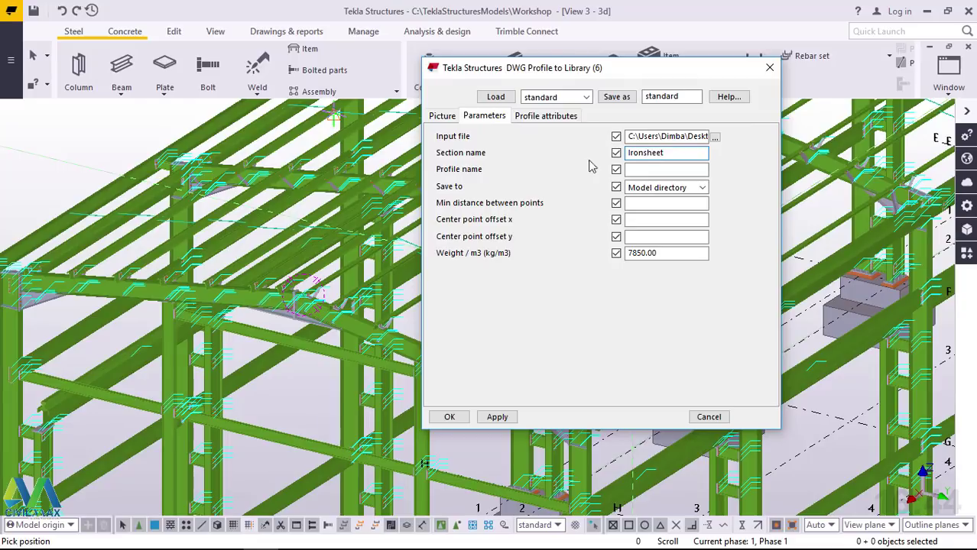
click(648, 152)
key(BackSpace)
click(643, 153)
Step: Copy the section name "Iron sheet" into the profile name, then apply and accept the DWG profile settings
drag(666, 153, 625, 155)
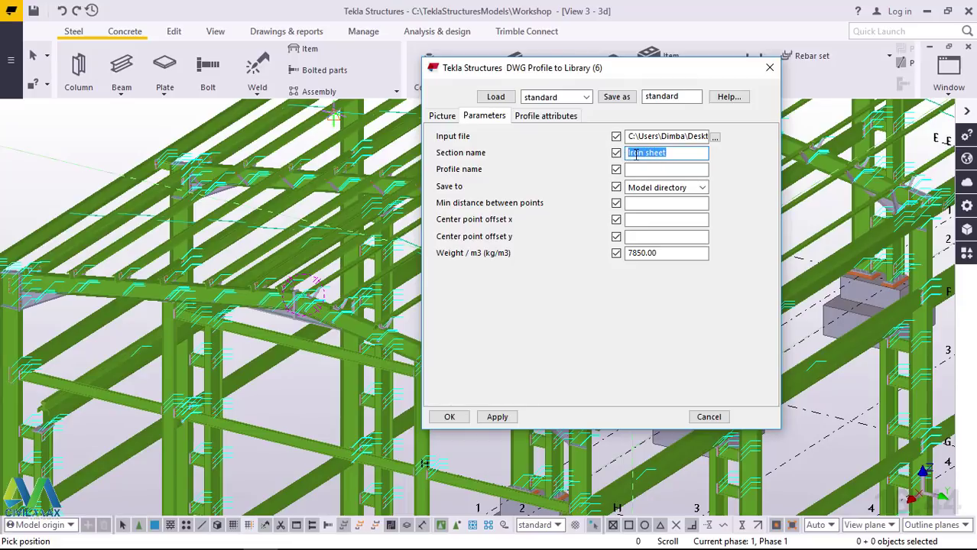
right_click(636, 155)
click(659, 196)
click(640, 169)
right_click(641, 169)
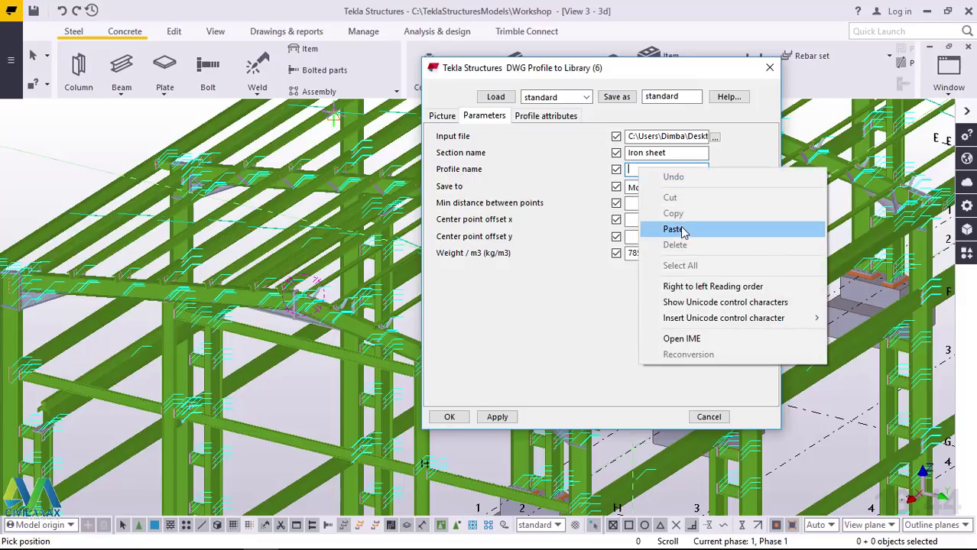
click(674, 229)
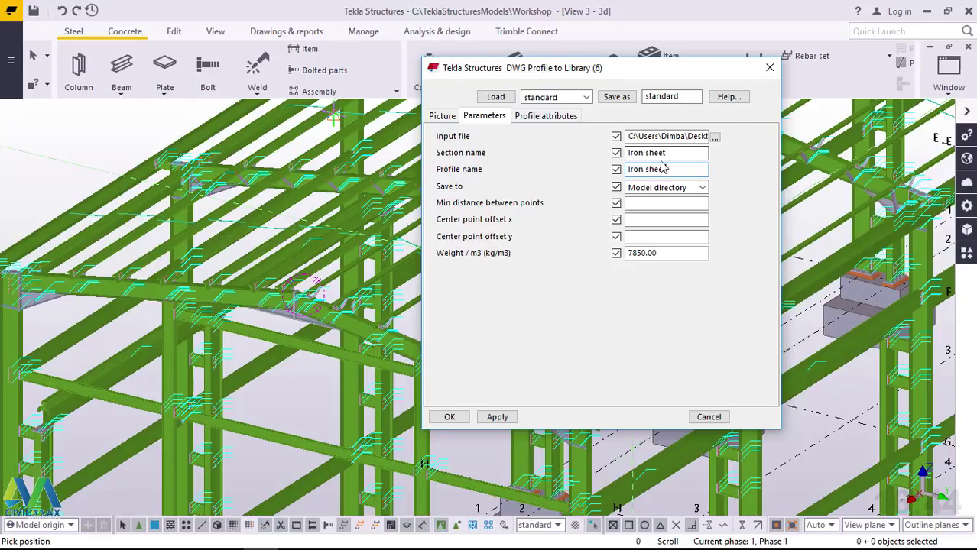
click(498, 419)
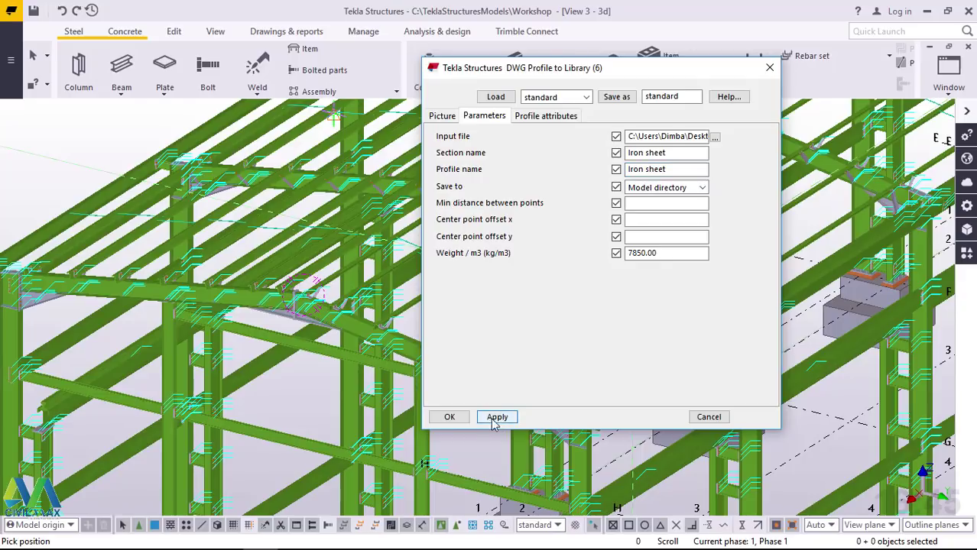
click(449, 418)
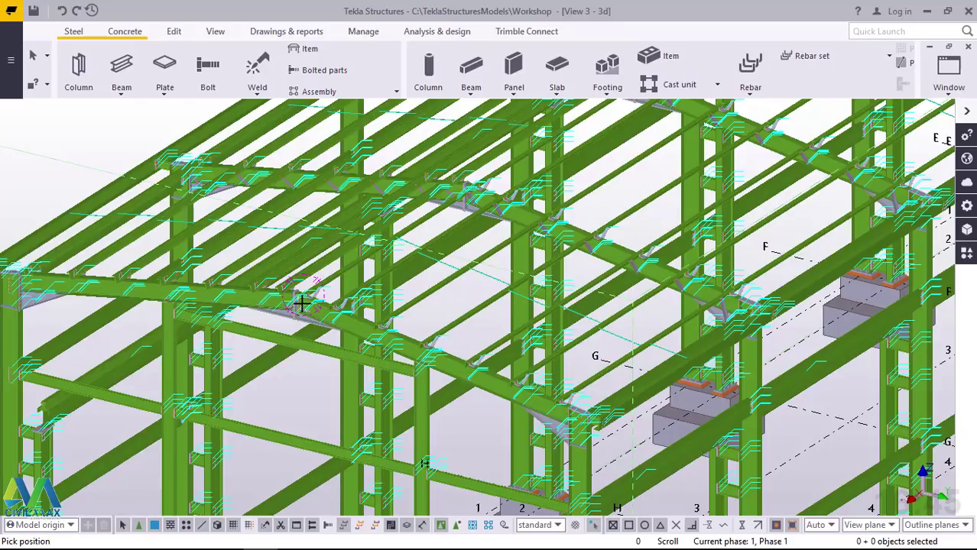
Step: Place the iron sheet from the ridge purlin's upper corner to the eave purlin's outer upper corner, and end the command
scroll(297, 300, up, 3)
scroll(263, 273, up, 3)
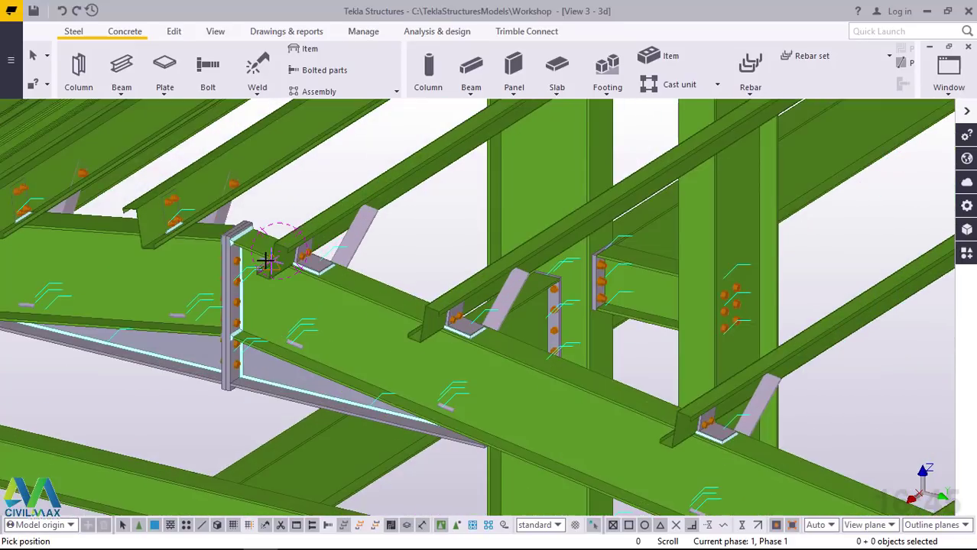
scroll(305, 236, up, 4)
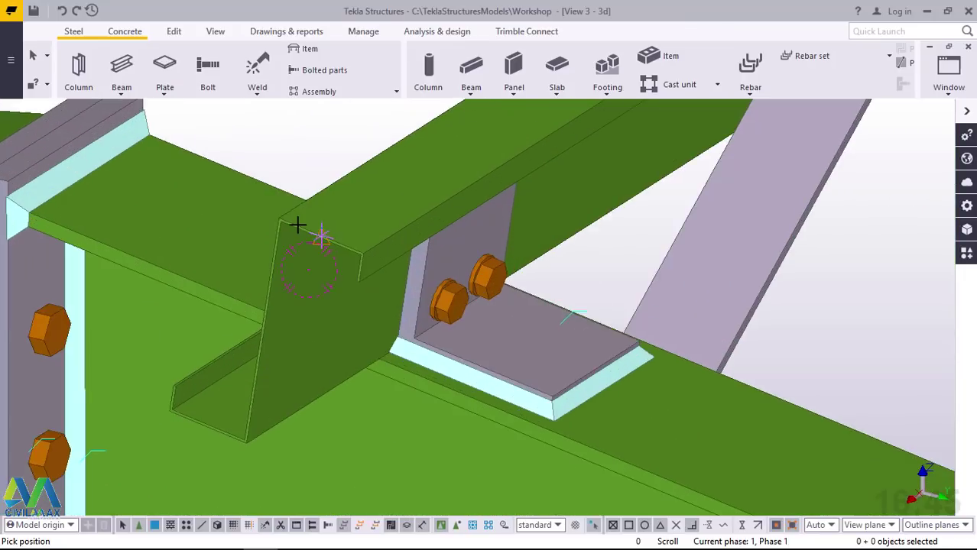
scroll(289, 218, up, 4)
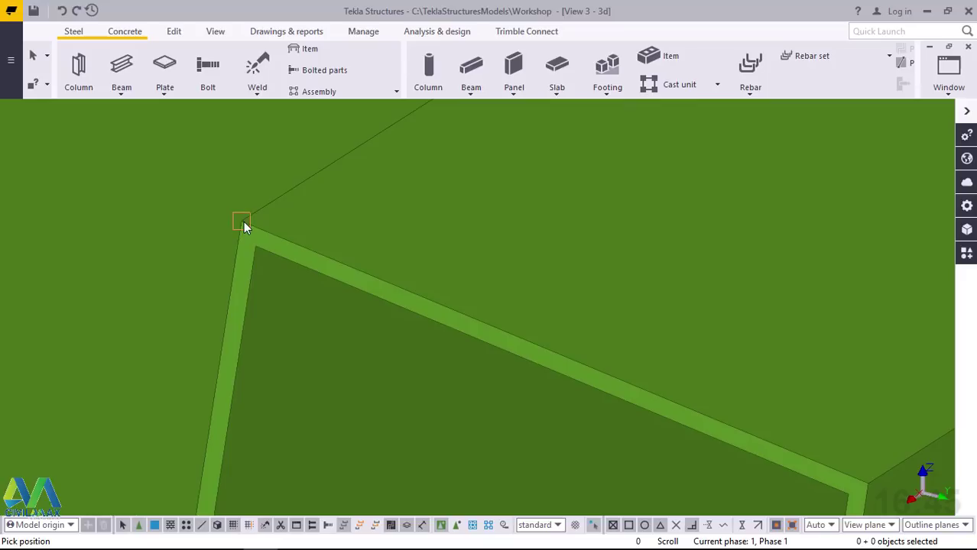
scroll(204, 192, down, 5)
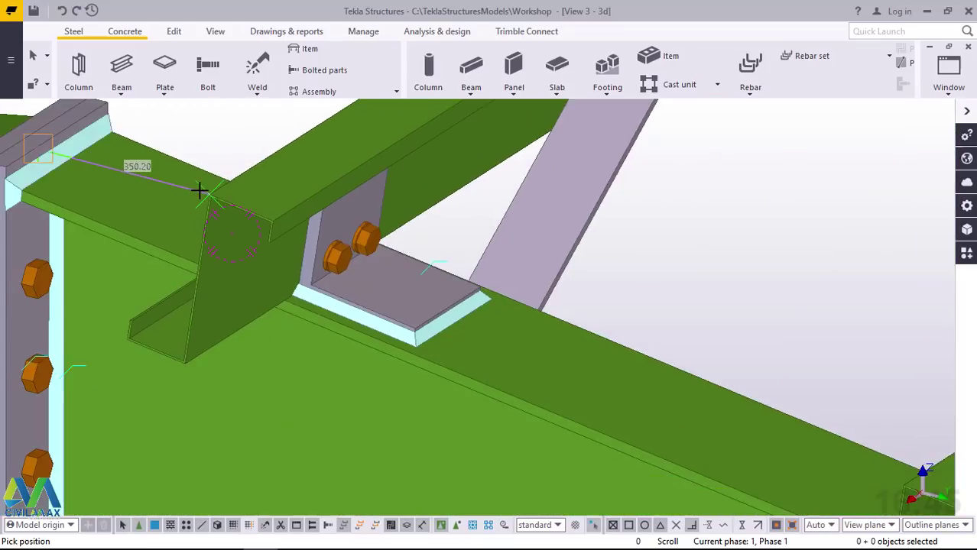
scroll(202, 197, down, 5)
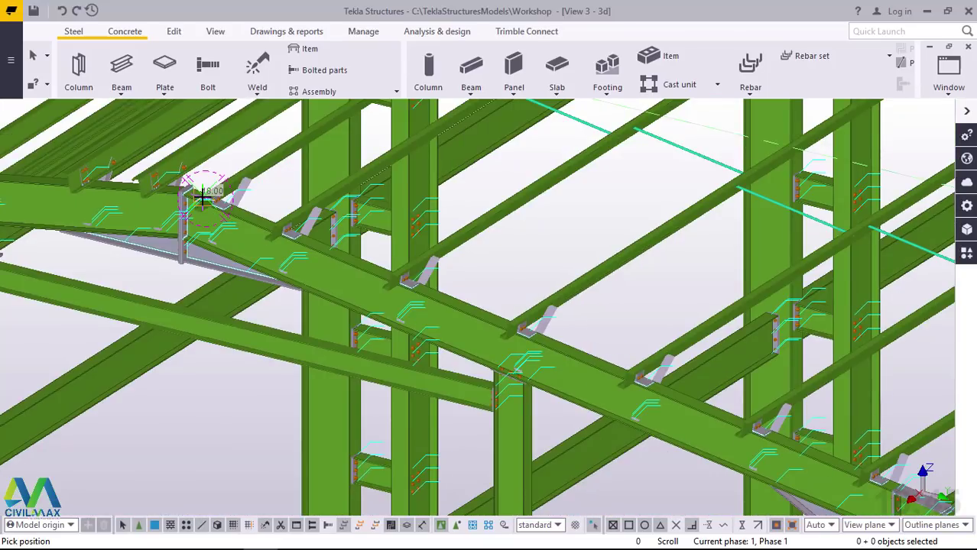
scroll(202, 197, down, 4)
scroll(456, 290, up, 5)
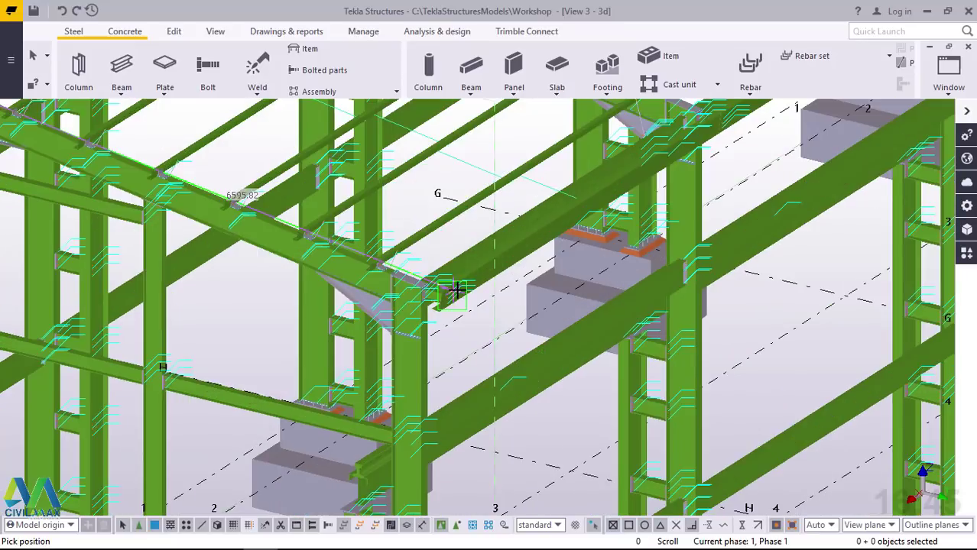
scroll(456, 290, up, 8)
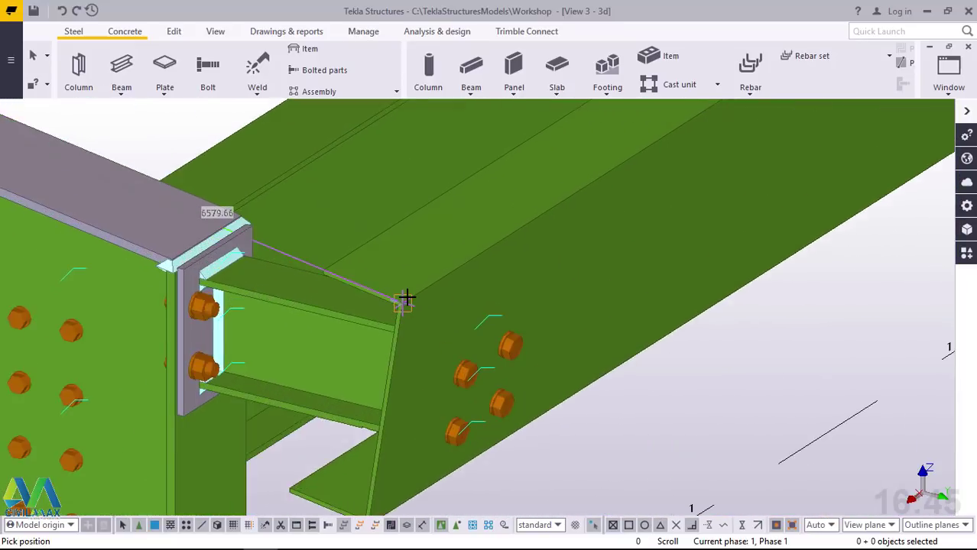
scroll(406, 300, up, 6)
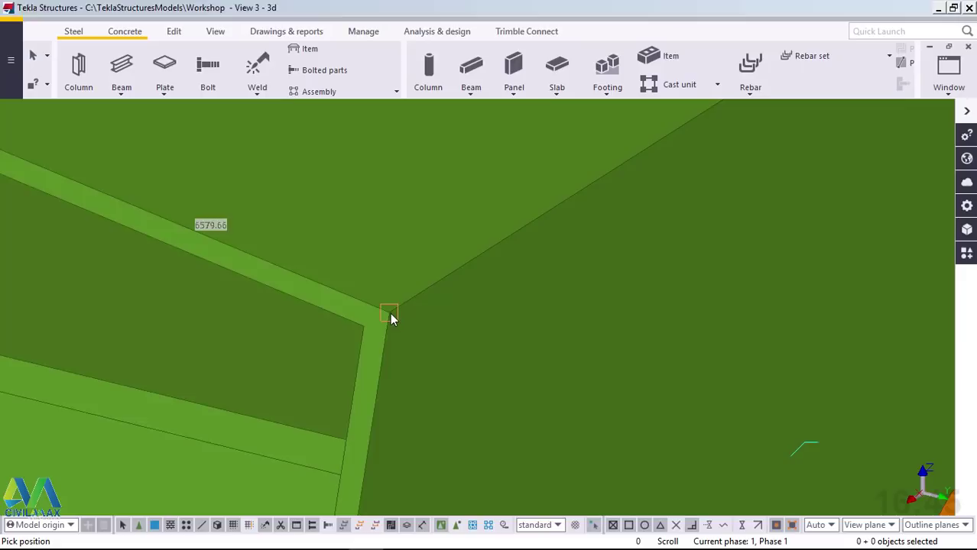
click(390, 314)
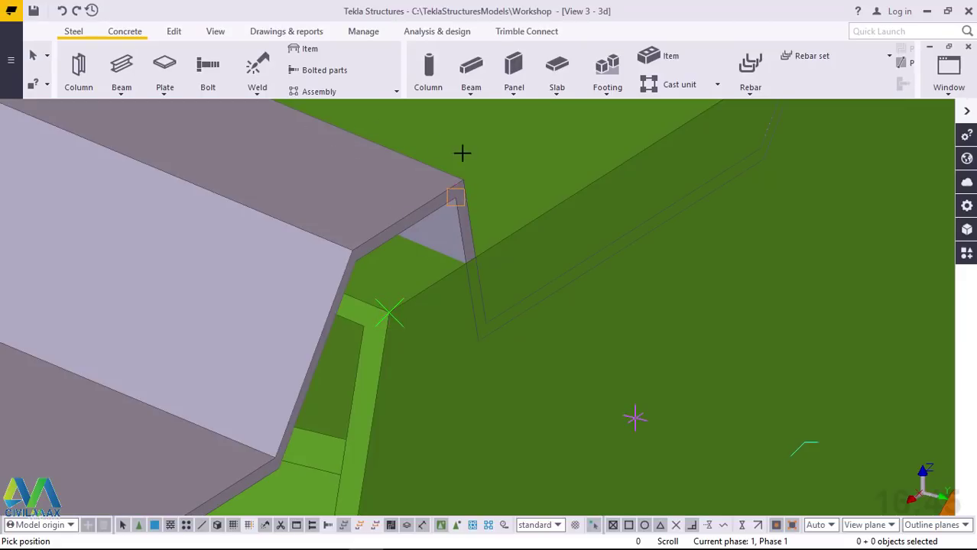
right_click(428, 155)
click(487, 164)
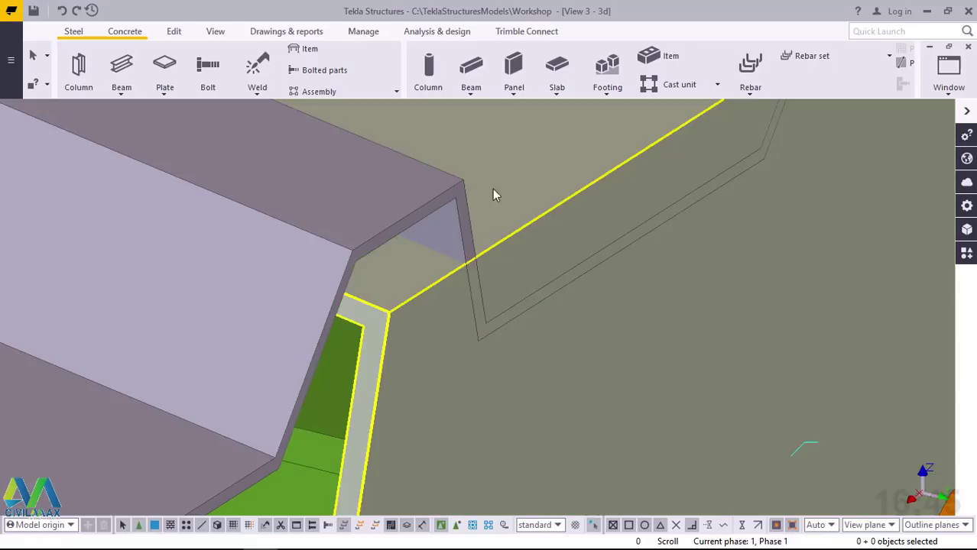
Step: Examine the placed iron sheet at its eave and ridge ends, checking how its corrugations meet the purlins
scroll(525, 336, down, 5)
scroll(545, 366, down, 10)
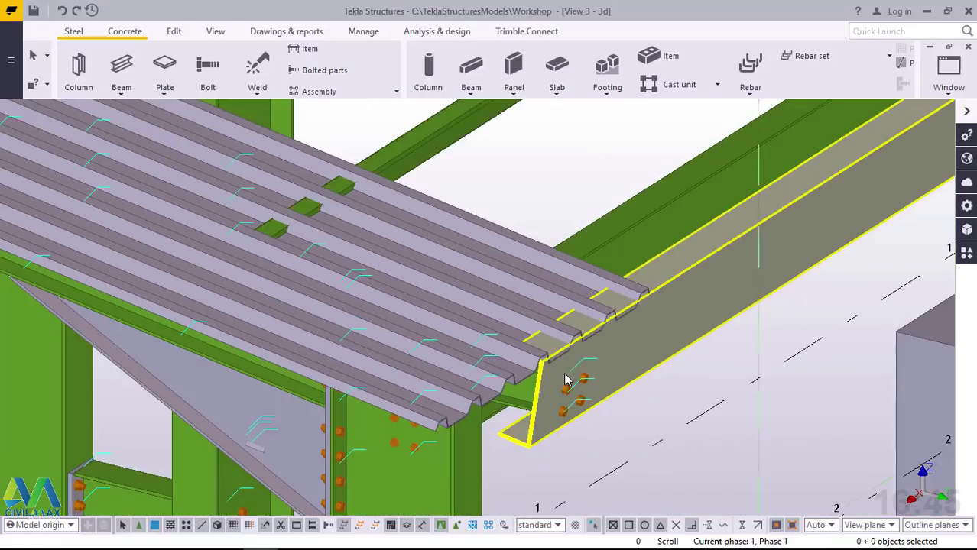
scroll(590, 382, down, 6)
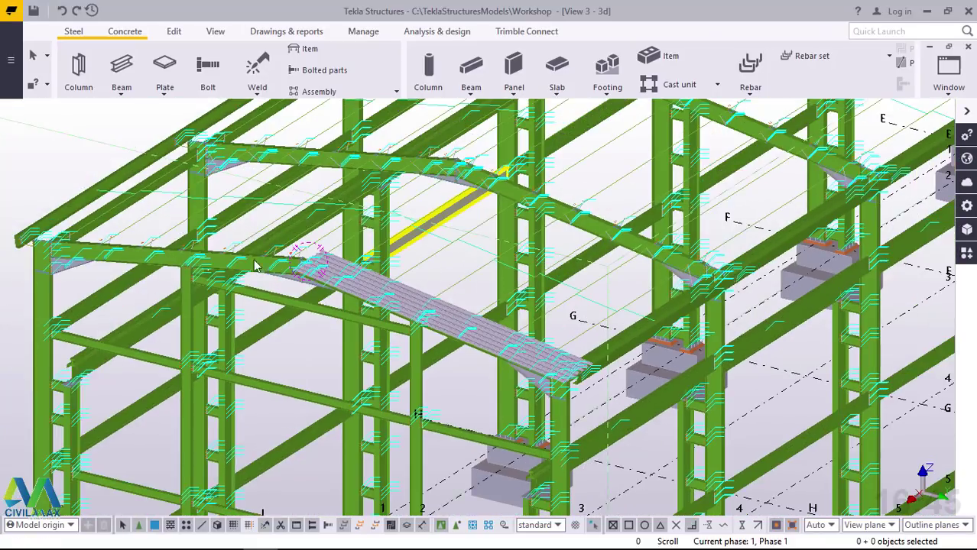
scroll(381, 390, up, 6)
scroll(380, 390, up, 10)
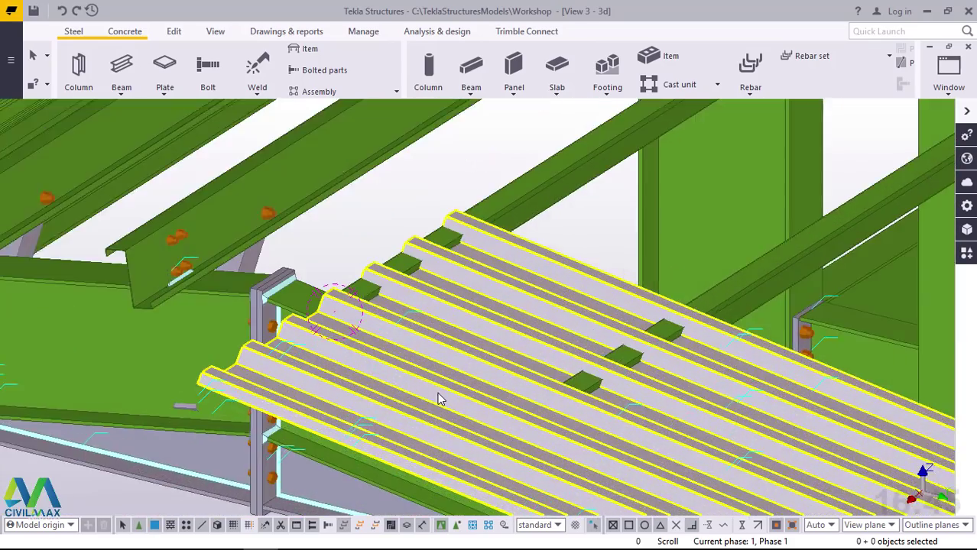
scroll(389, 313, down, 8)
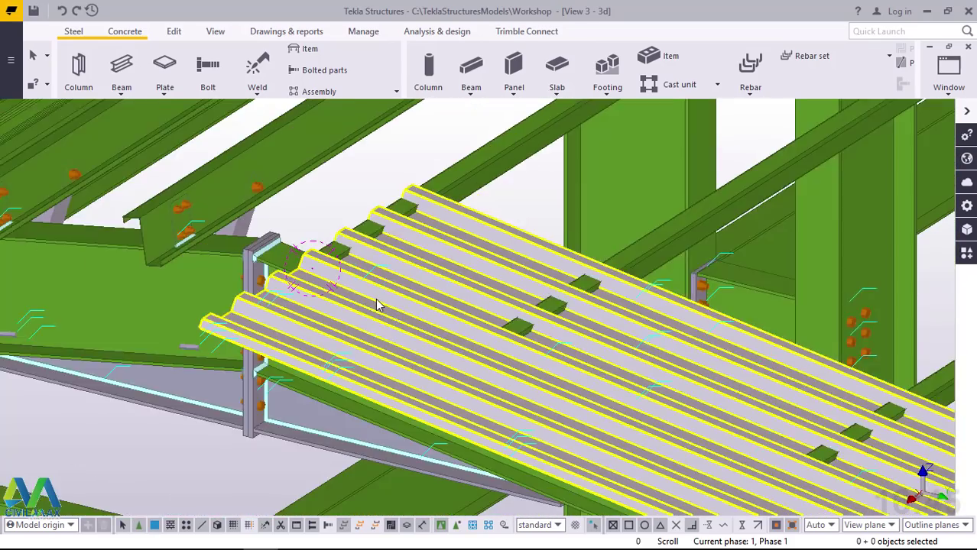
scroll(375, 298, up, 3)
scroll(378, 297, up, 3)
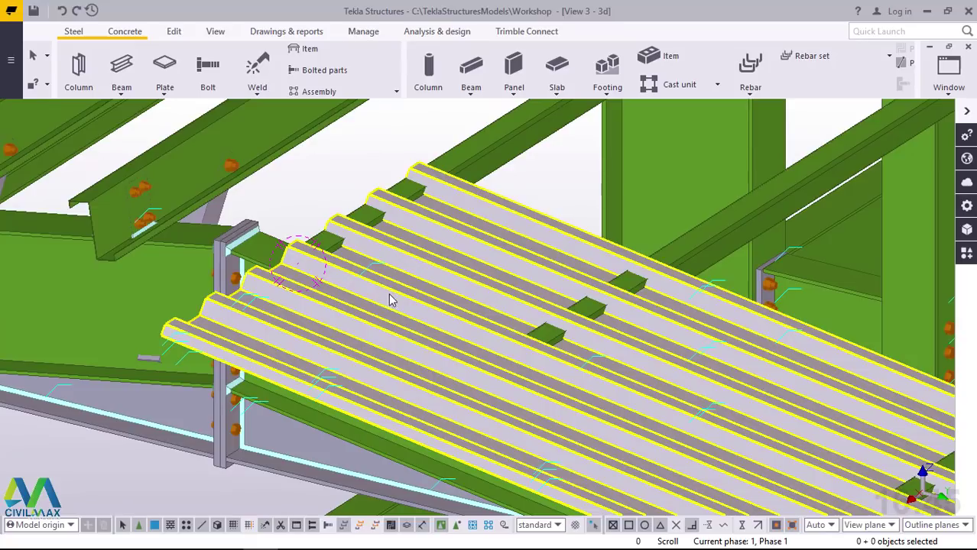
Step: Set the iron sheet's position to Front at depth and Left on plane, applying both changes and closing its properties
double_click(452, 274)
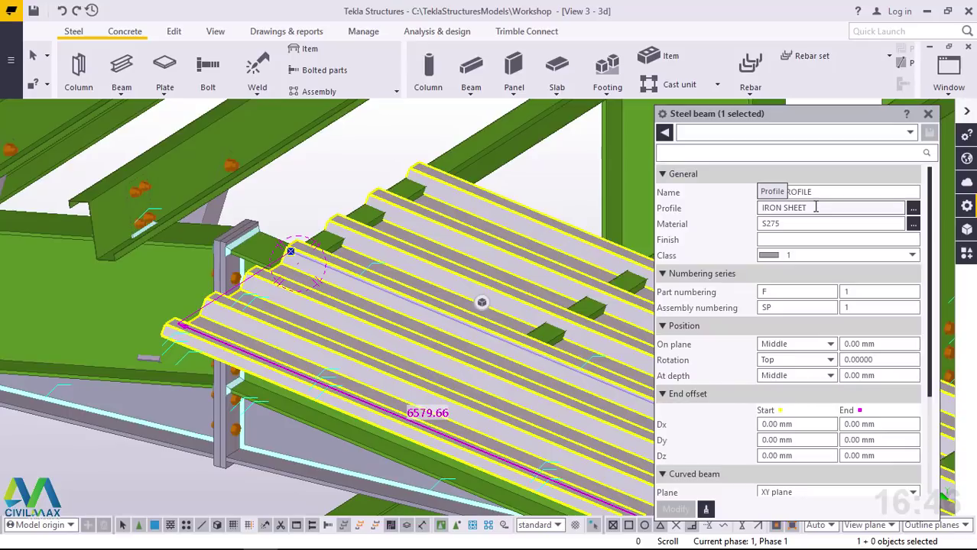
click(825, 387)
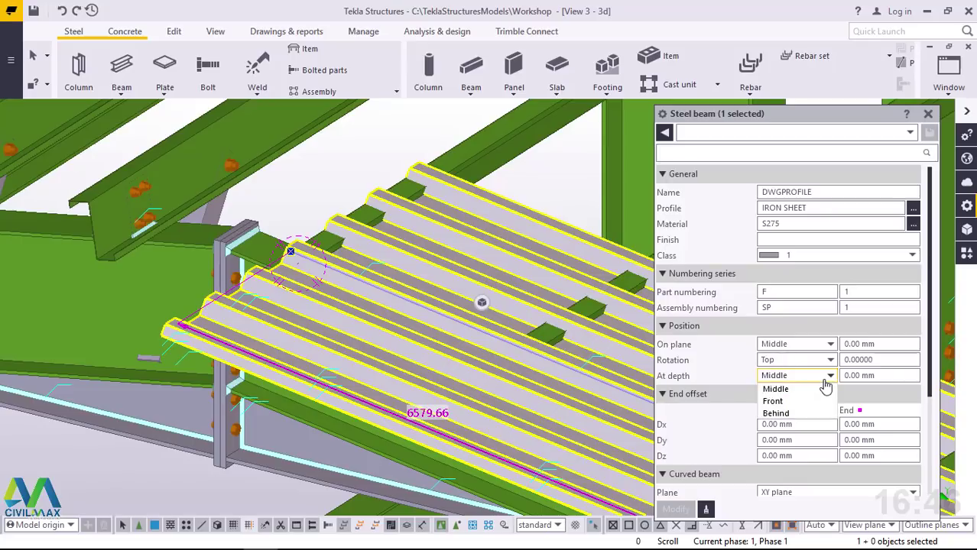
click(792, 405)
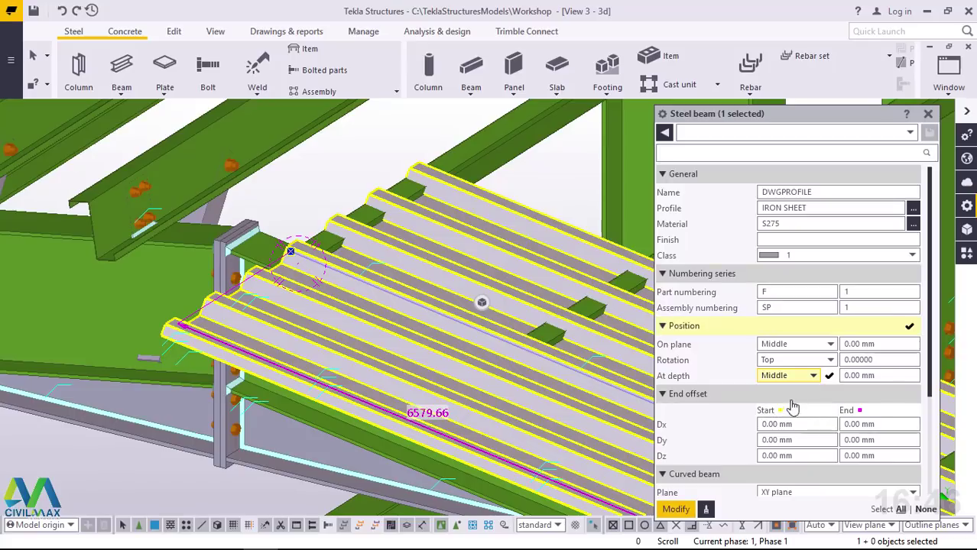
click(675, 510)
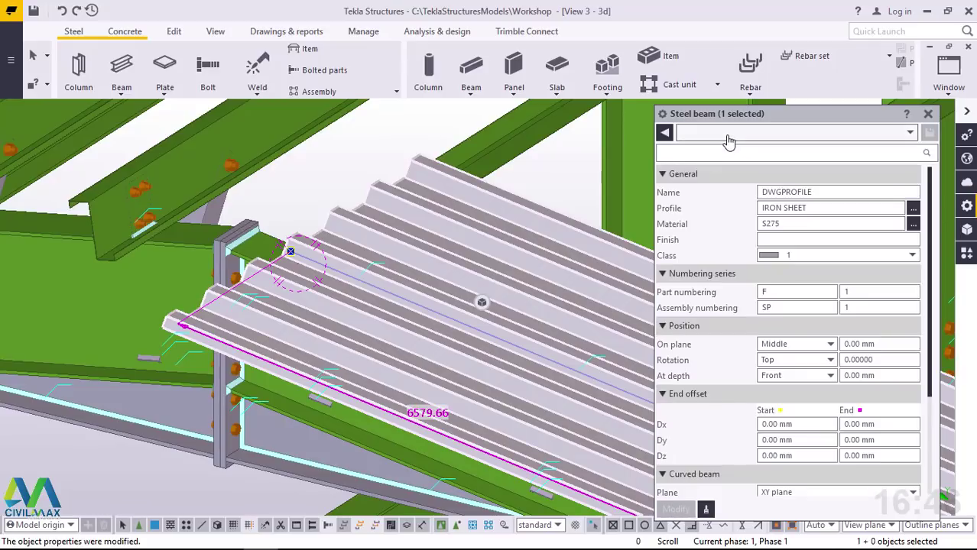
click(820, 345)
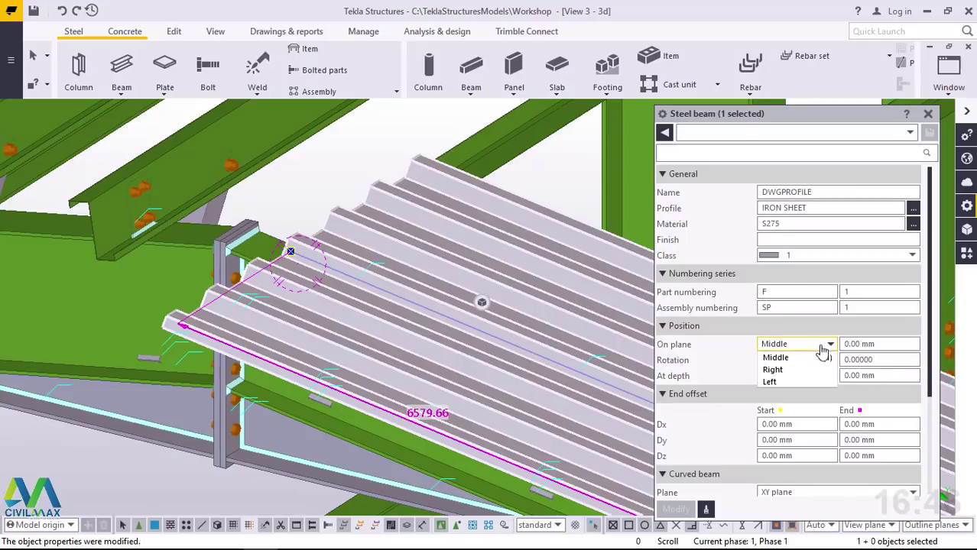
click(780, 384)
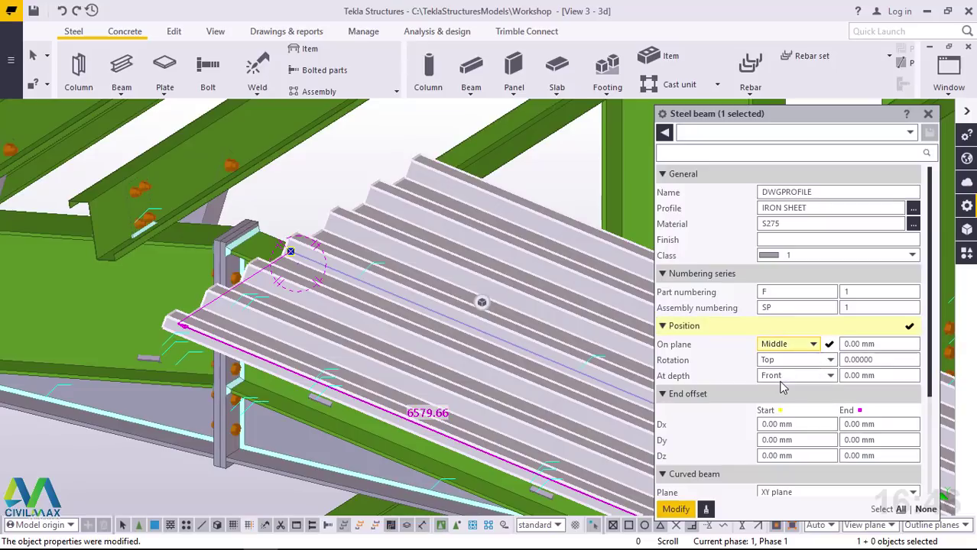
click(676, 510)
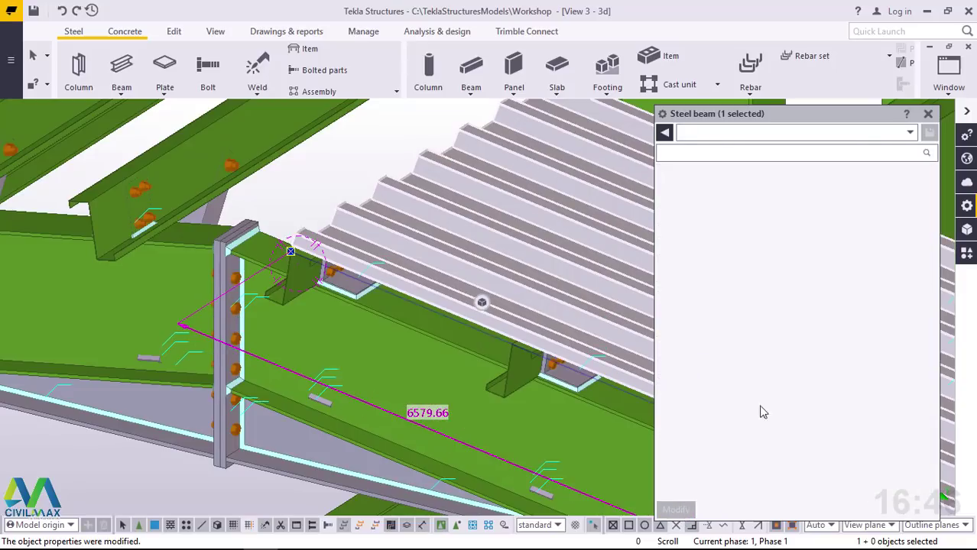
click(929, 115)
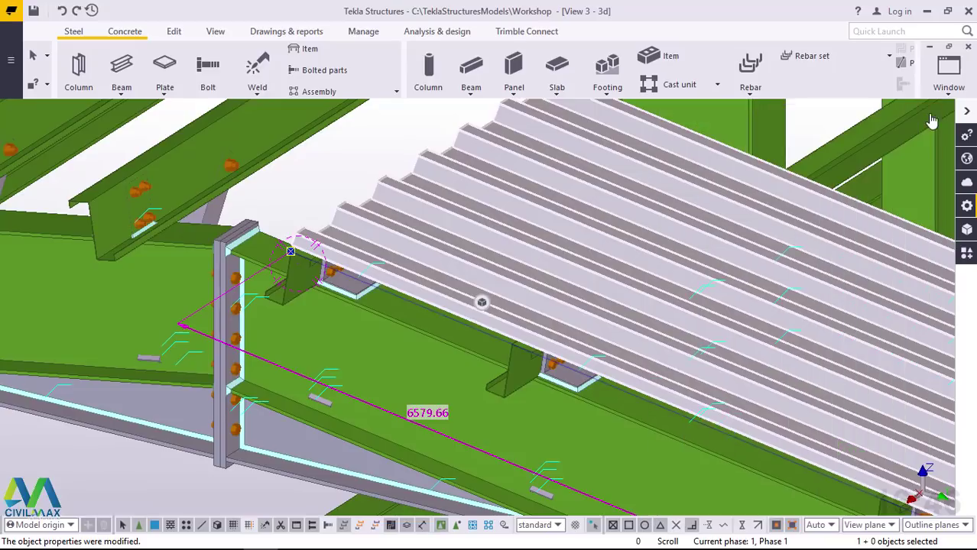
Step: Set the iron sheet's Dx end offsets to -200 mm at the start and 100 mm at the end, and close its properties
scroll(419, 264, down, 2)
ctrl+middle_drag(419, 264, 139, 151)
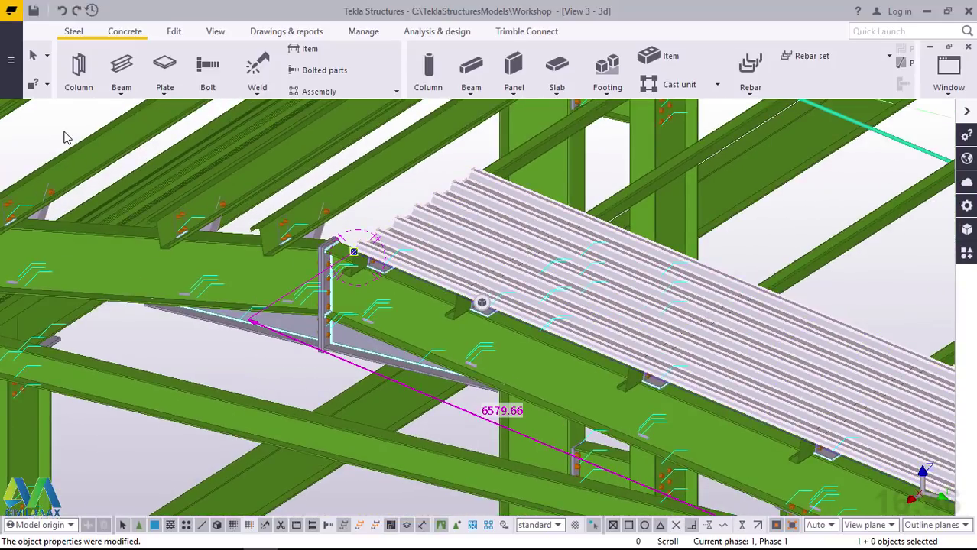
scroll(285, 252, up, 2)
scroll(457, 264, up, 3)
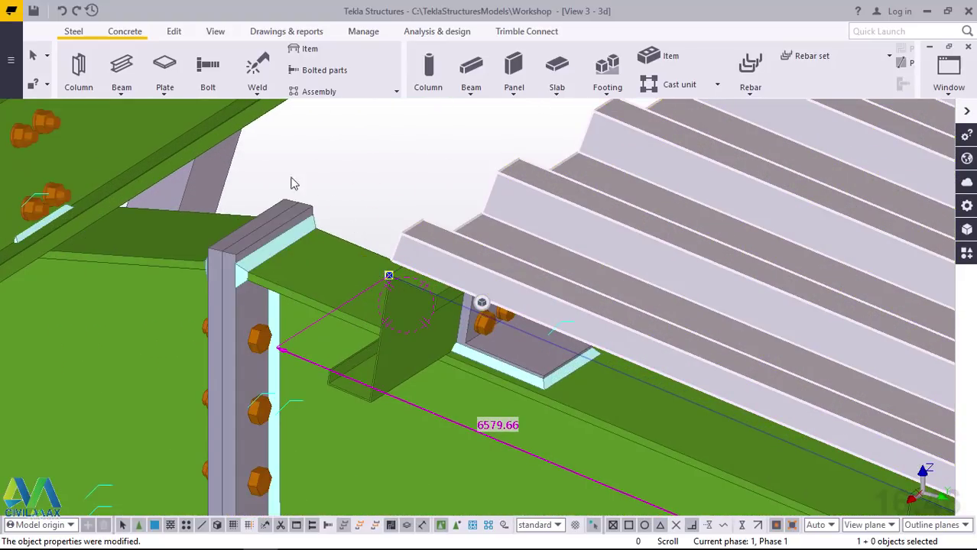
double_click(425, 236)
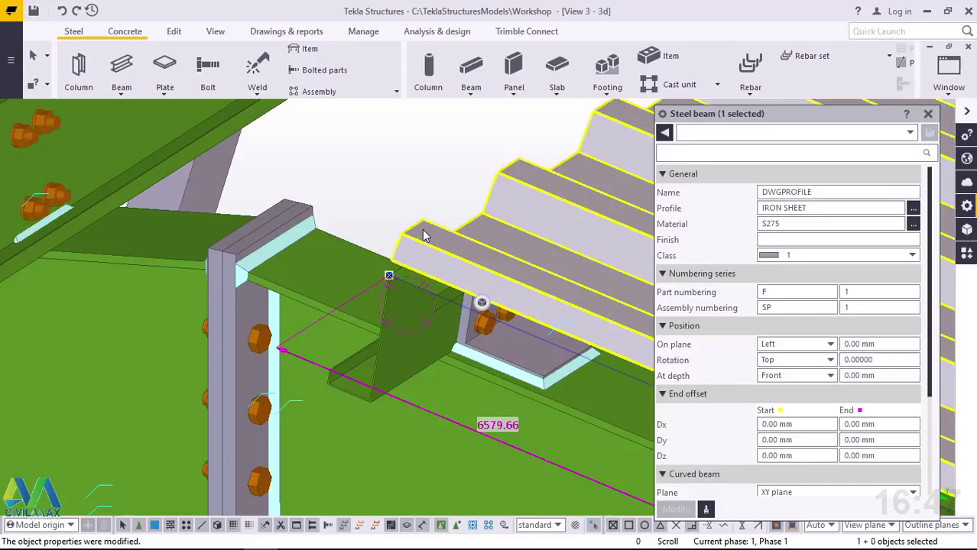
click(914, 211)
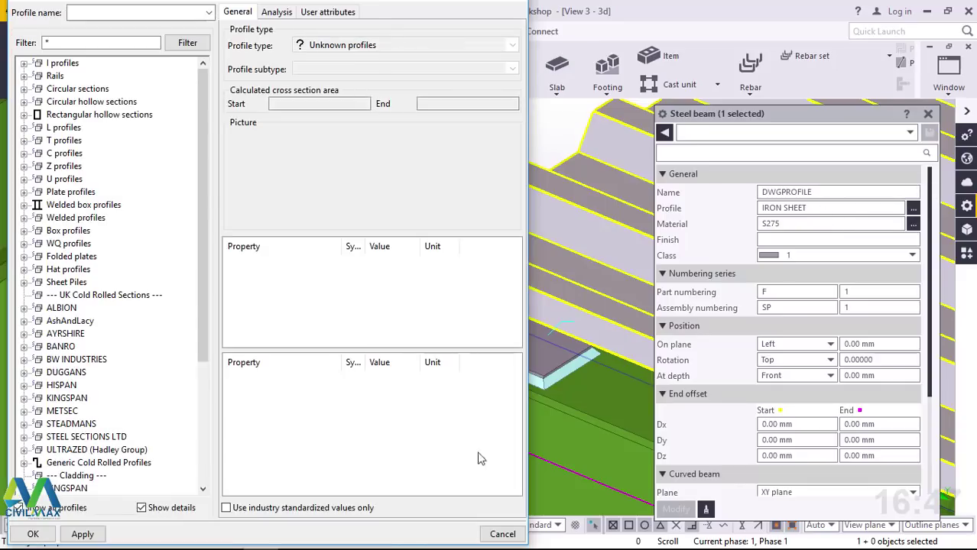
click(502, 529)
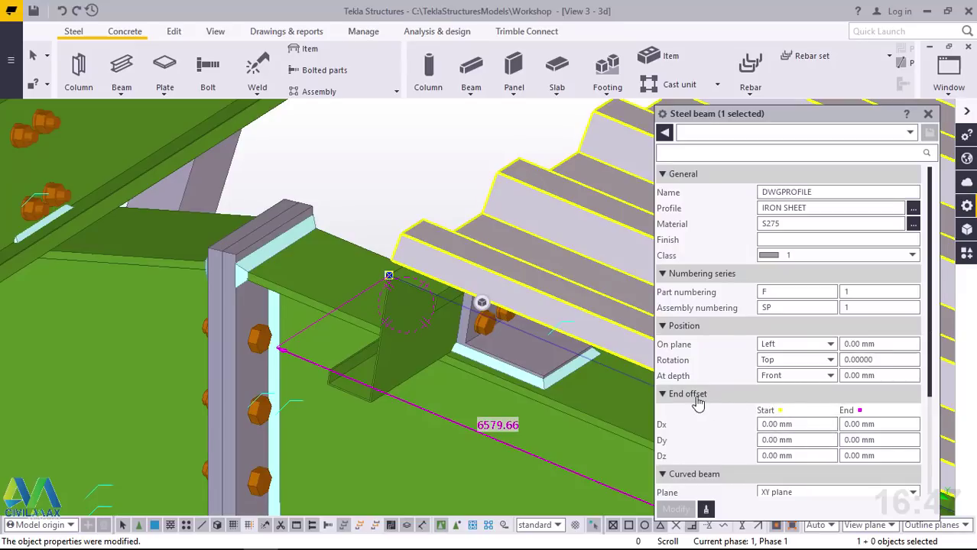
click(750, 428)
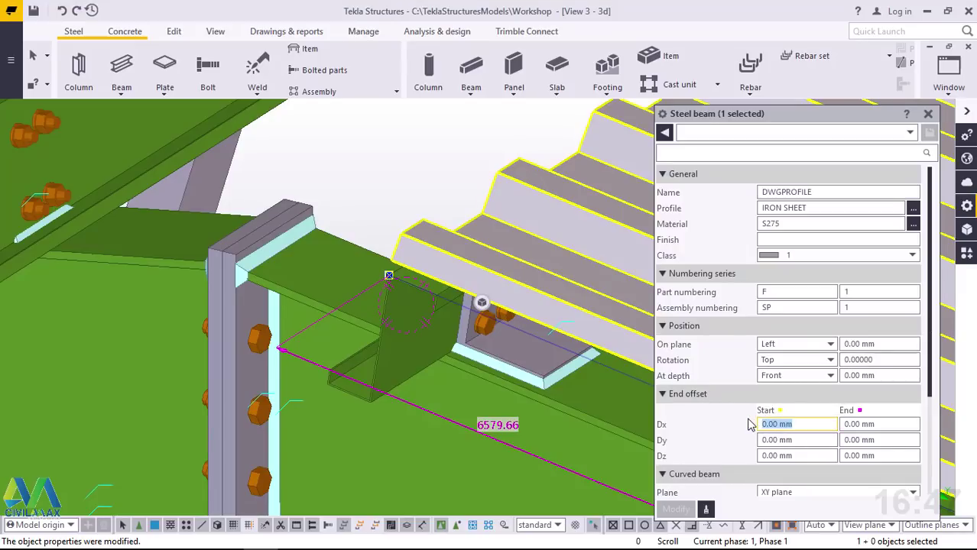
text(200)
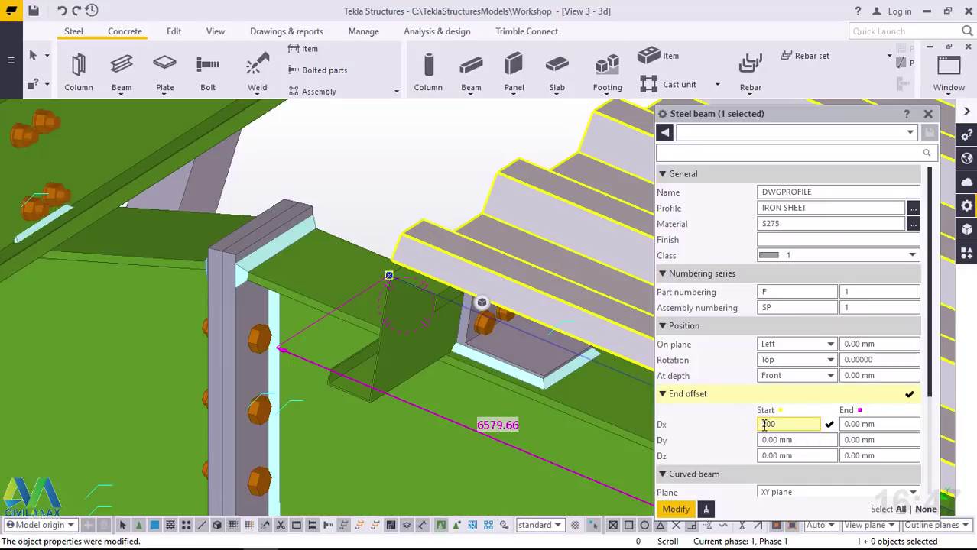
click(677, 512)
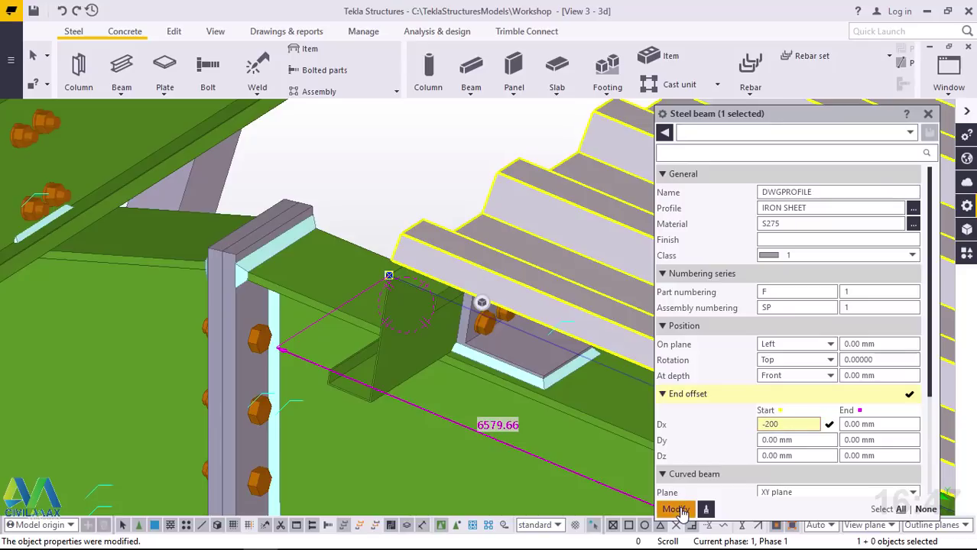
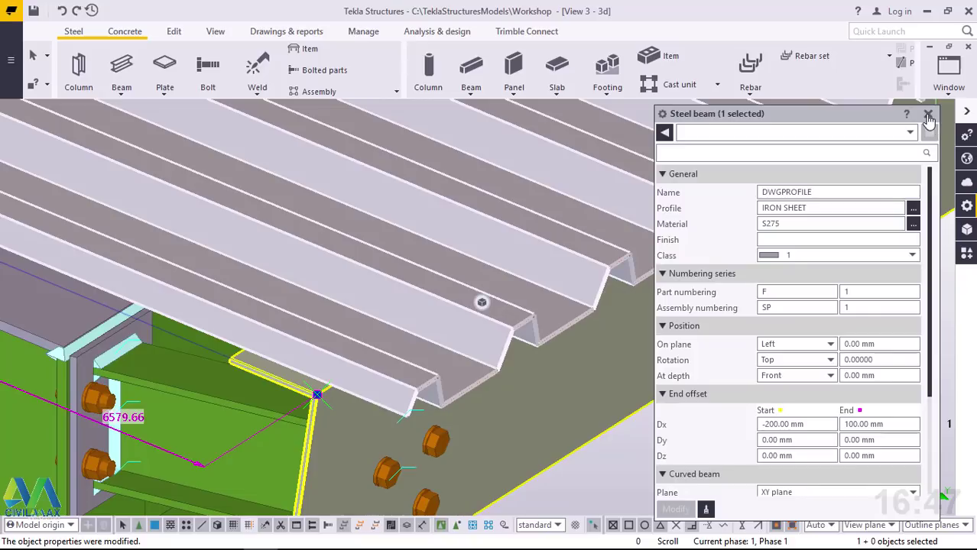
click(929, 114)
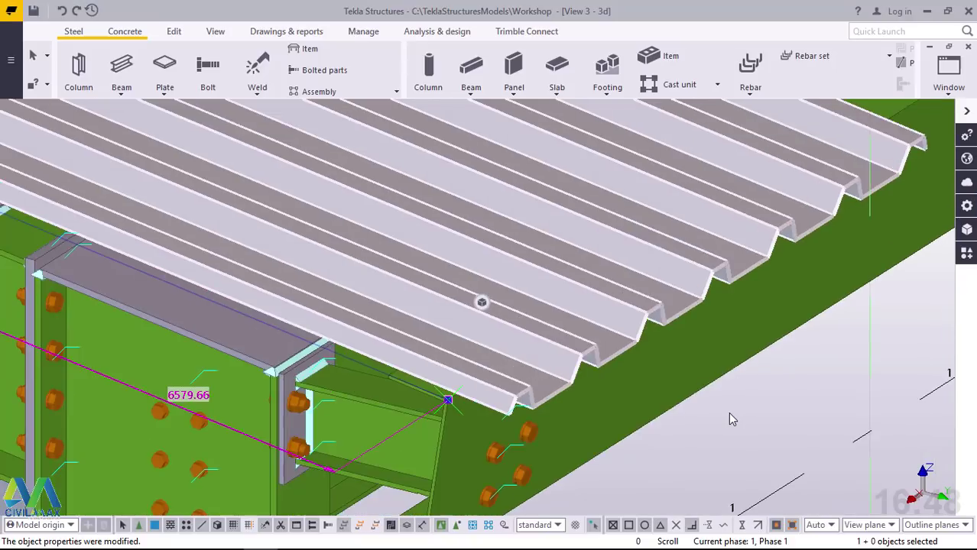
Step: Use the work plane tool to set the work plane on the vertical face at the ridge end-plate joint, and end the command
scroll(729, 413, down, 8)
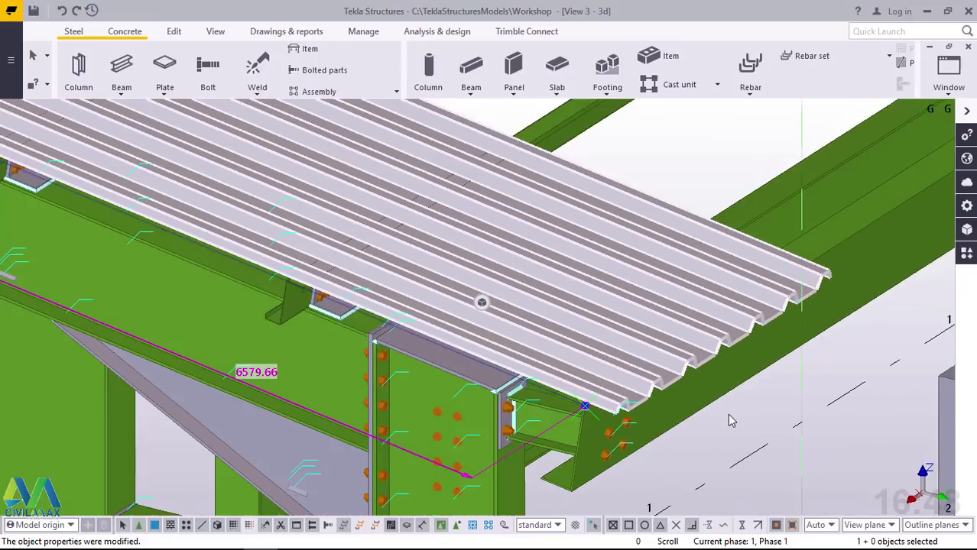
scroll(730, 423, down, 3)
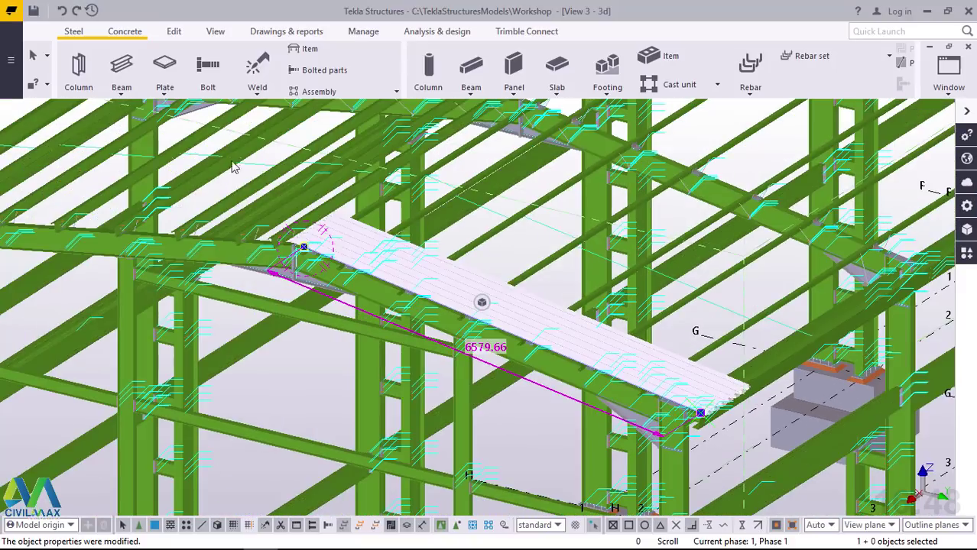
scroll(277, 252, up, 10)
scroll(277, 252, up, 8)
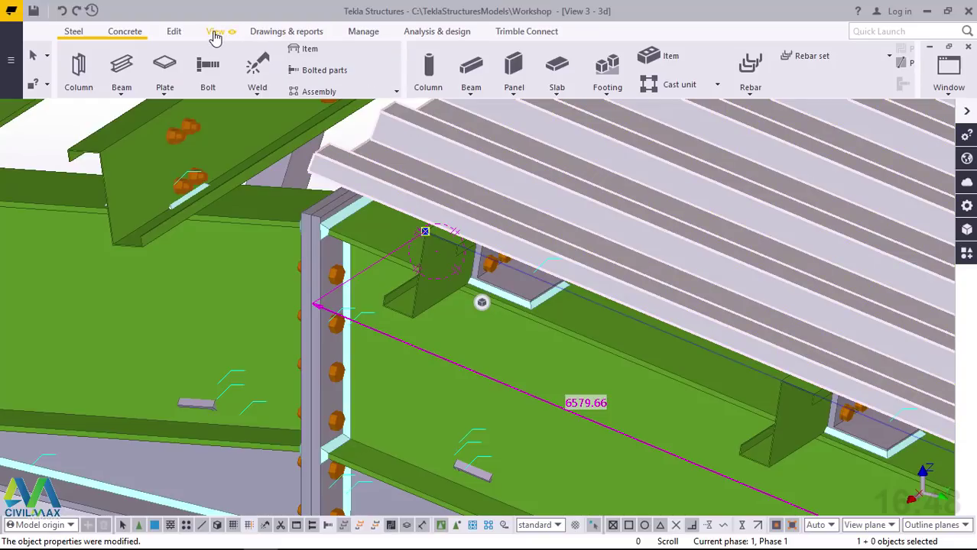
click(215, 34)
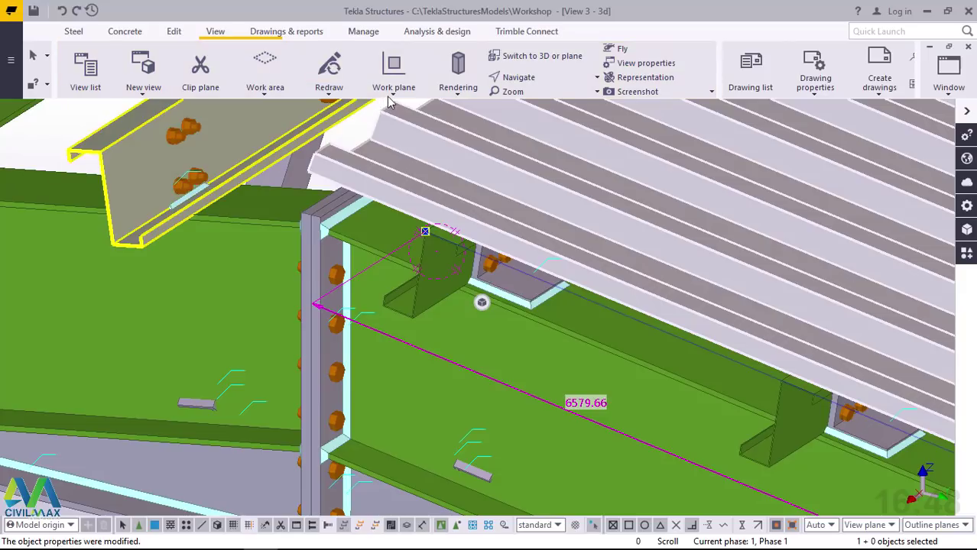
click(394, 91)
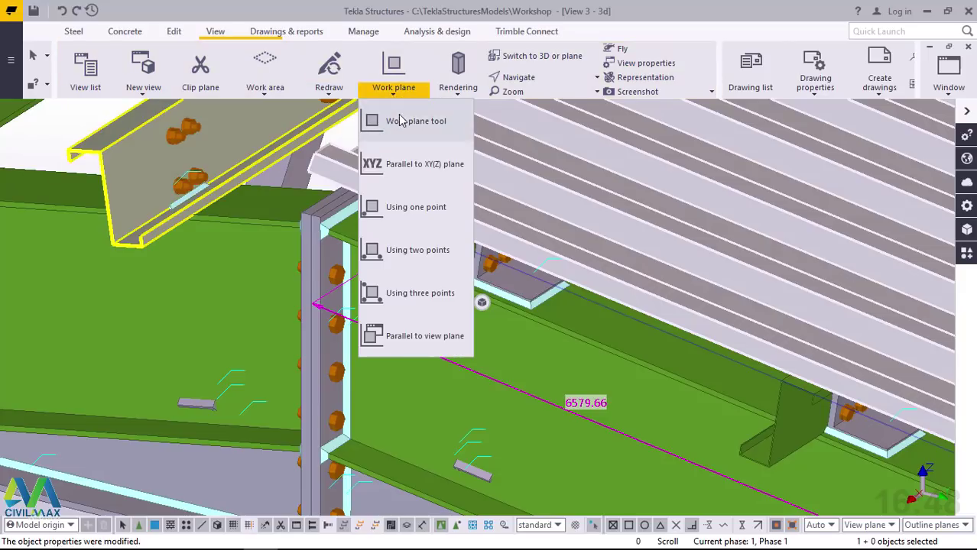
click(402, 122)
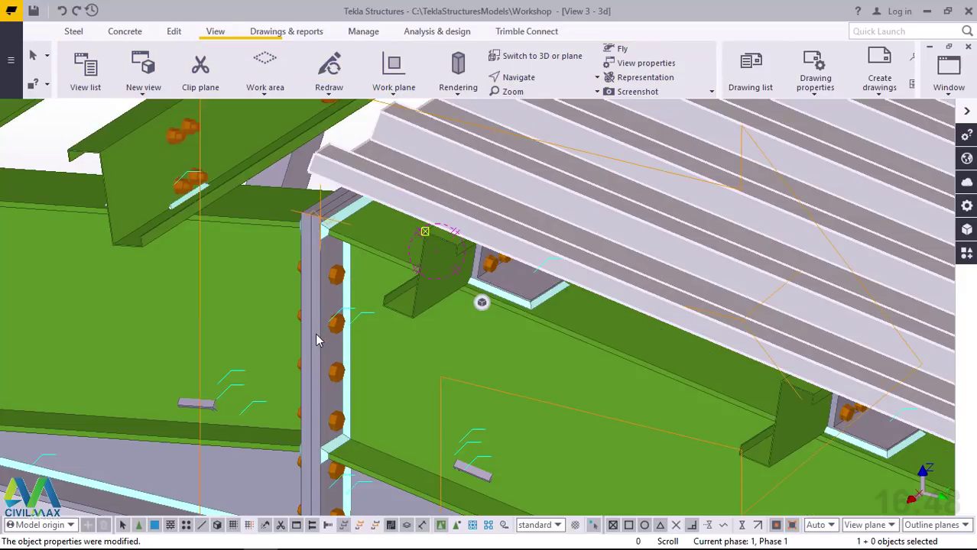
scroll(317, 321, down, 4)
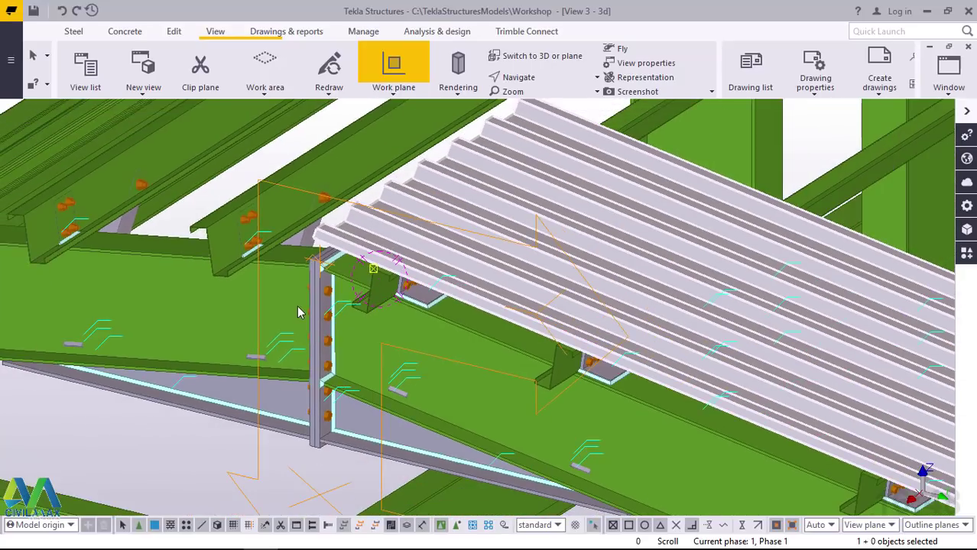
click(306, 308)
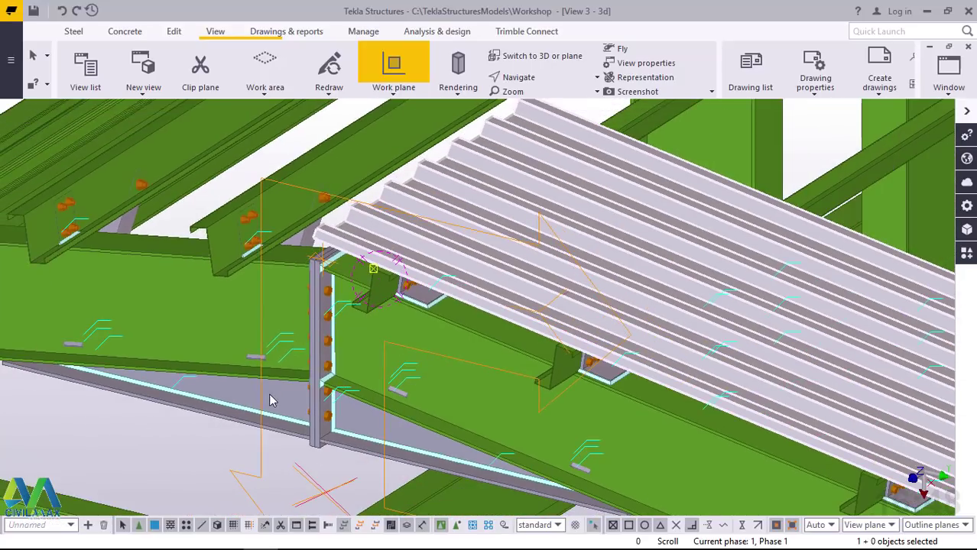
right_click(282, 154)
click(322, 160)
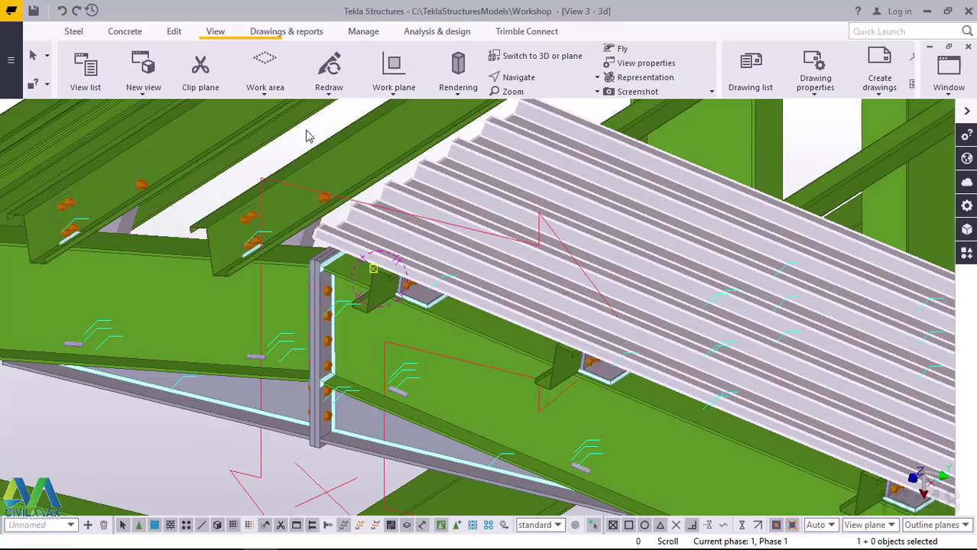
Step: Mirror-copy the iron sheet to the opposite roof slope about a vertical line along the ridge end-plate joint, and end the command
right_click(306, 135)
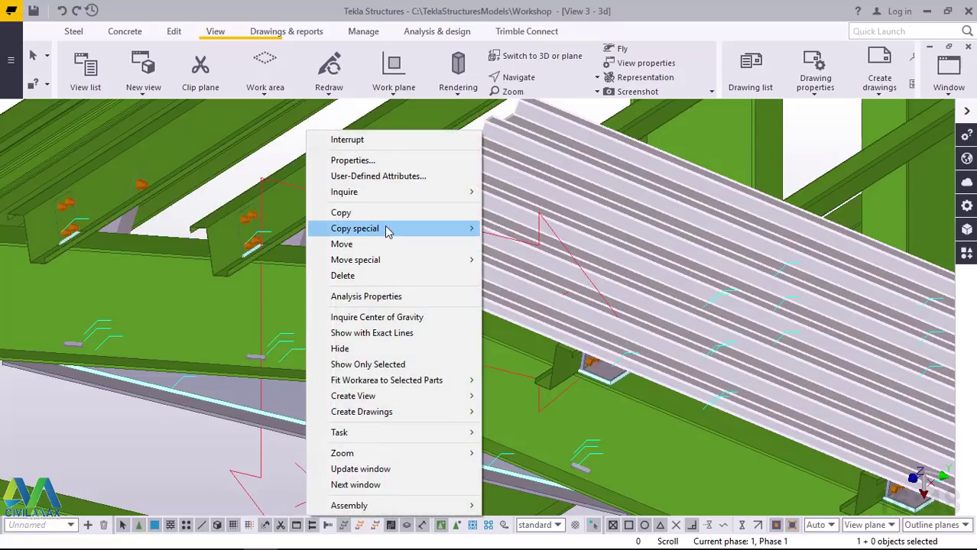
mouse_move(386, 231)
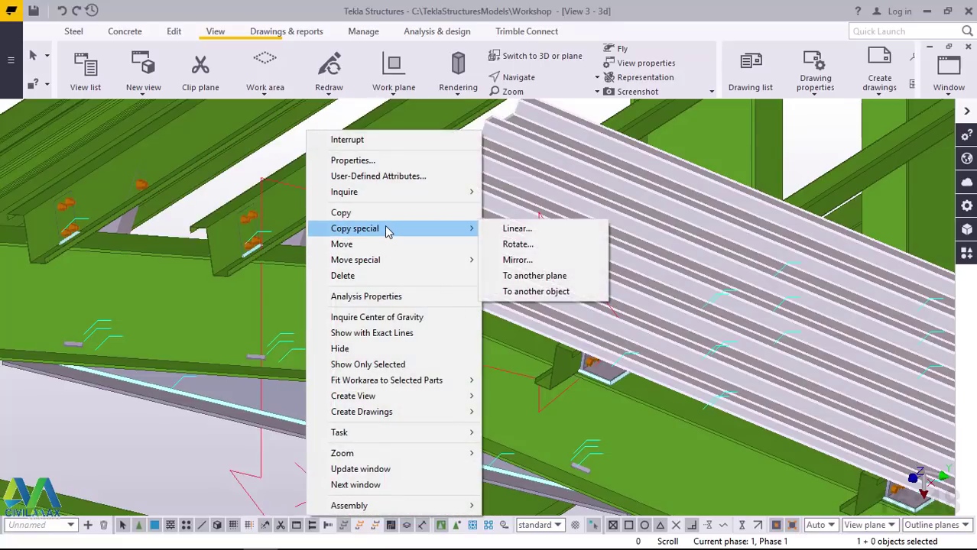
click(518, 260)
scroll(328, 272, up, 4)
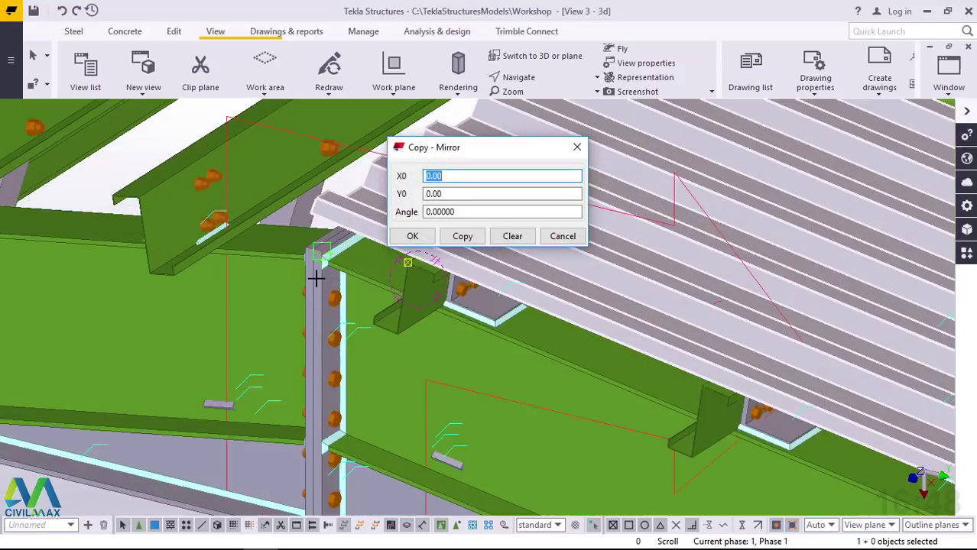
scroll(313, 245, up, 3)
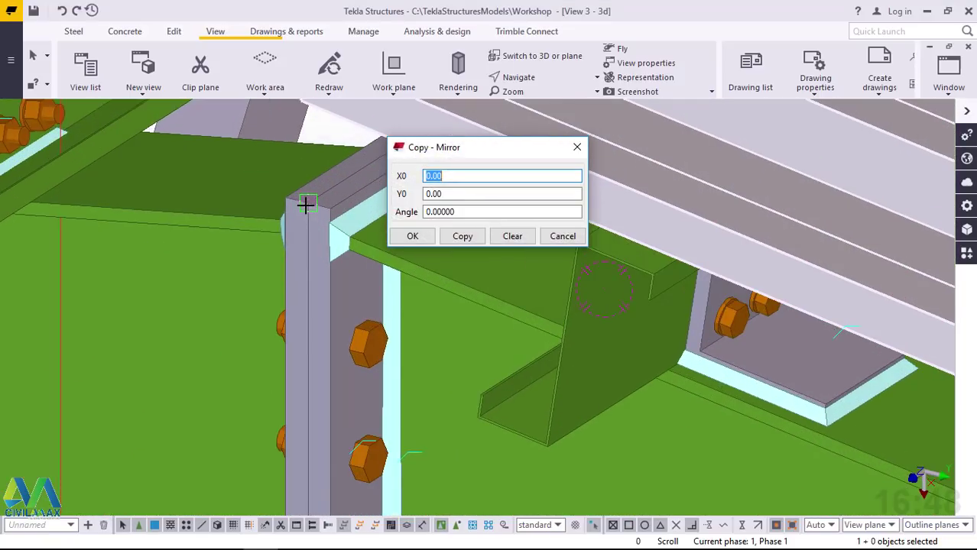
click(315, 209)
scroll(318, 215, down, 5)
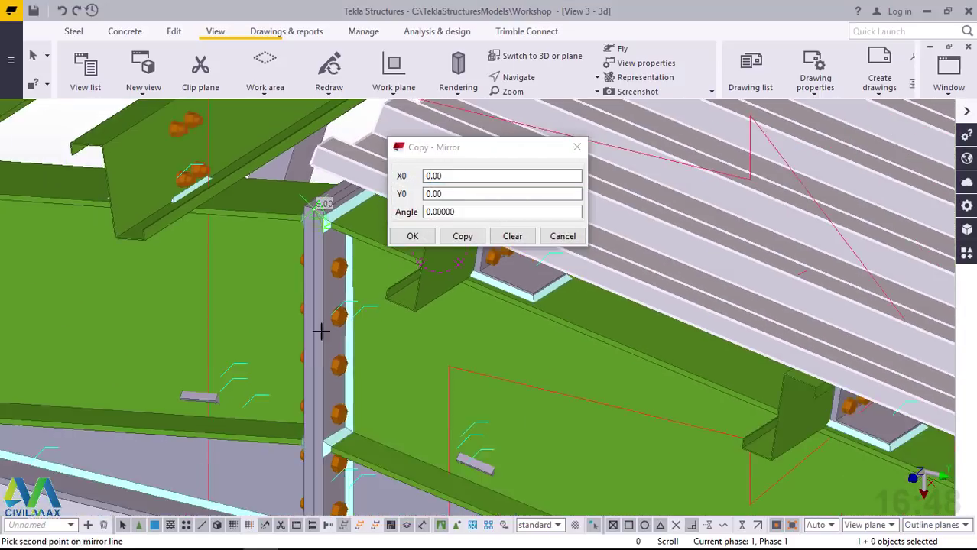
click(314, 393)
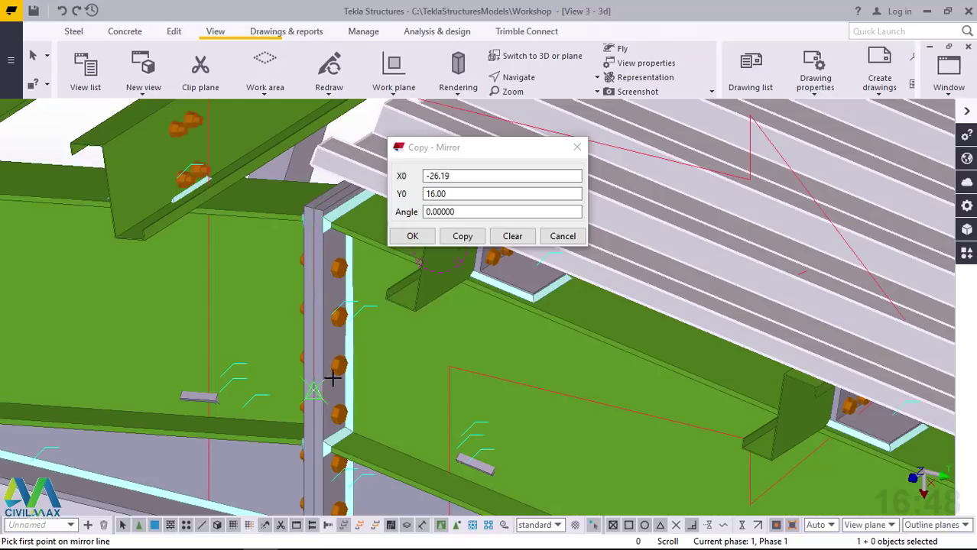
click(464, 238)
click(414, 237)
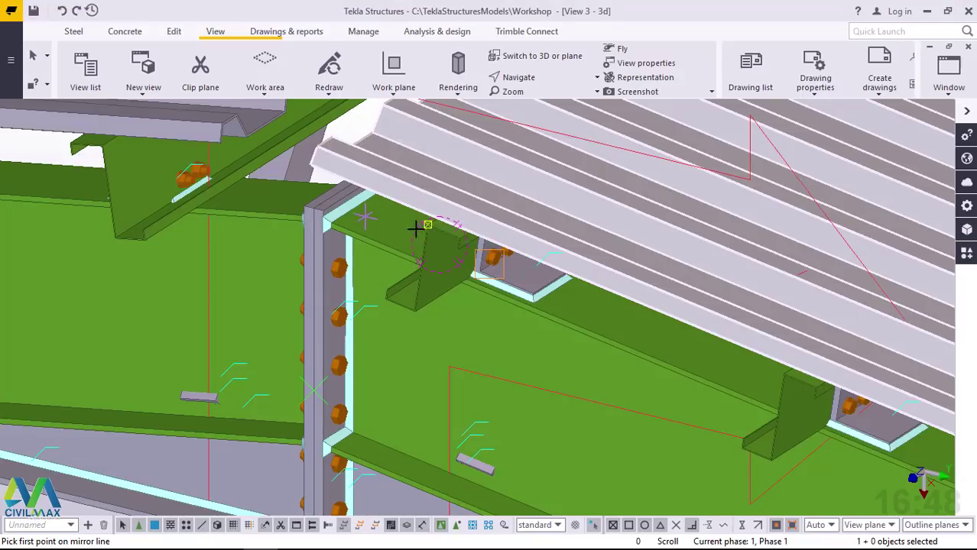
right_click(409, 181)
click(422, 198)
scroll(358, 433, down, 1)
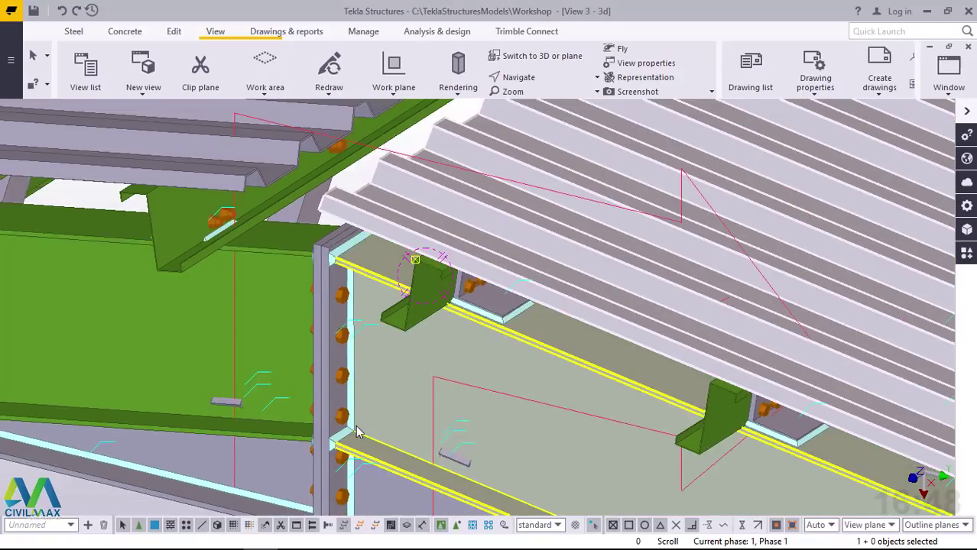
Step: Examine the ridge junction between the original and mirrored iron sheets from several angles
scroll(358, 433, down, 5)
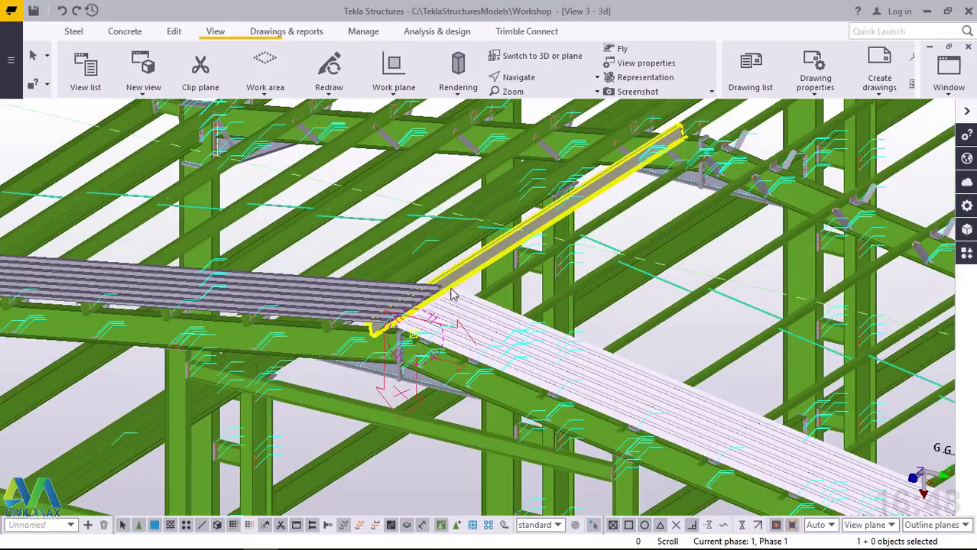
scroll(387, 321, up, 5)
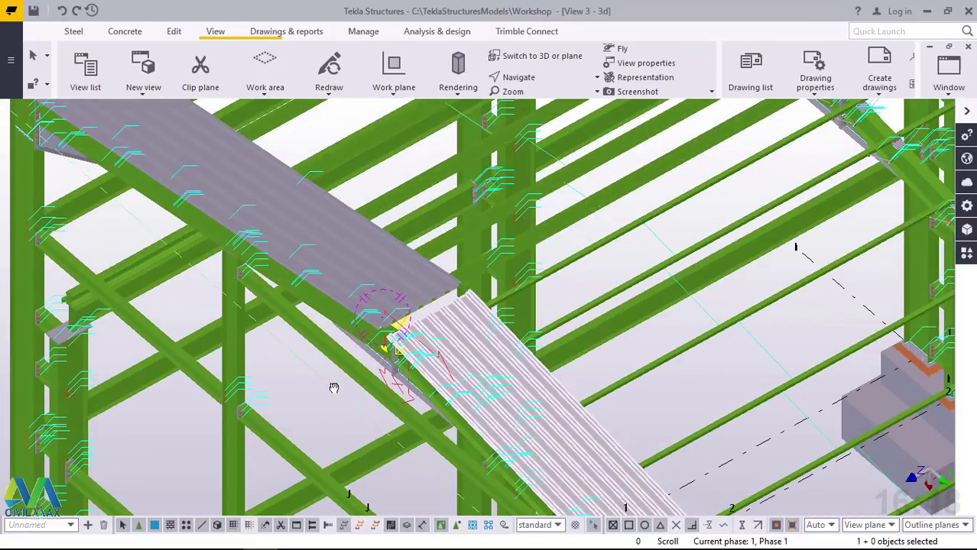
ctrl+middle_drag(335, 387, 411, 302)
scroll(411, 302, up, 8)
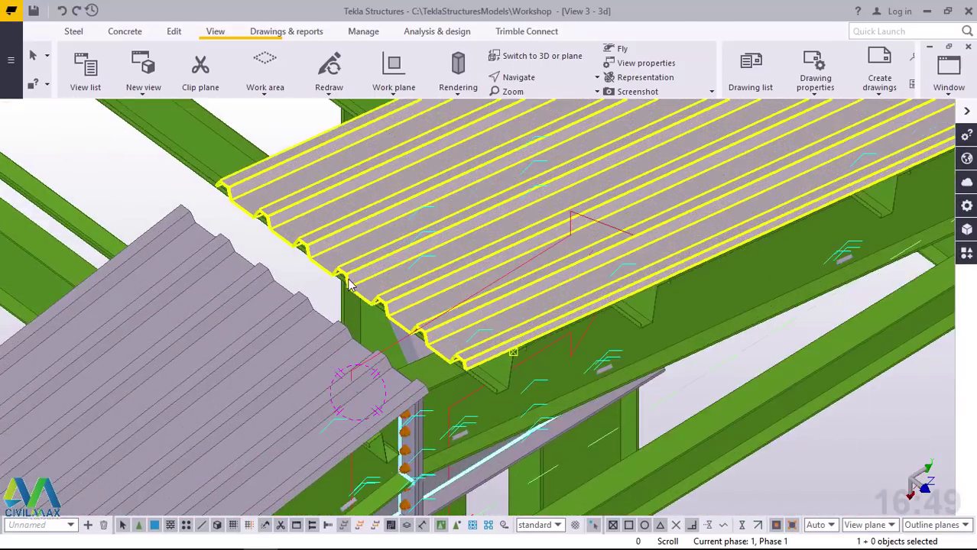
scroll(441, 264, down, 2)
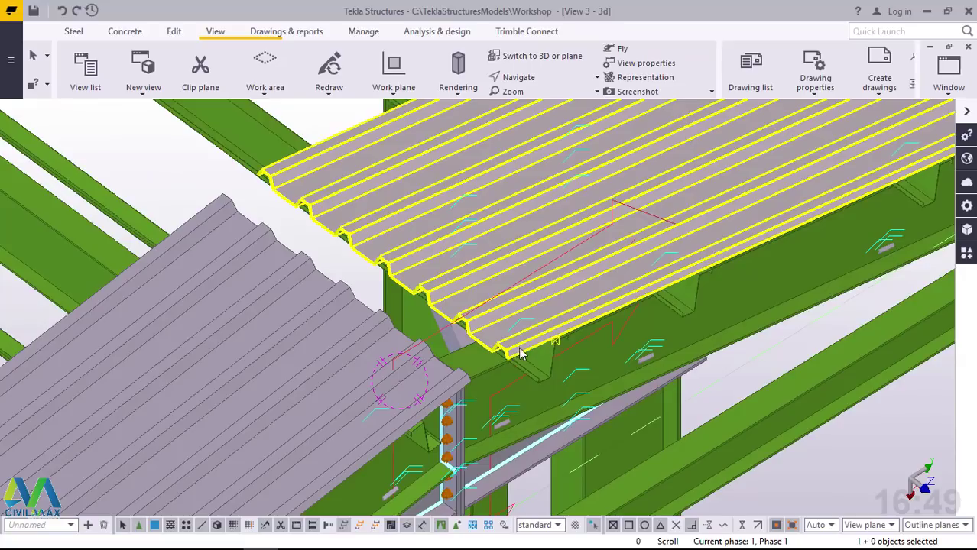
ctrl+middle_drag(518, 341, 300, 314)
scroll(430, 319, up, 4)
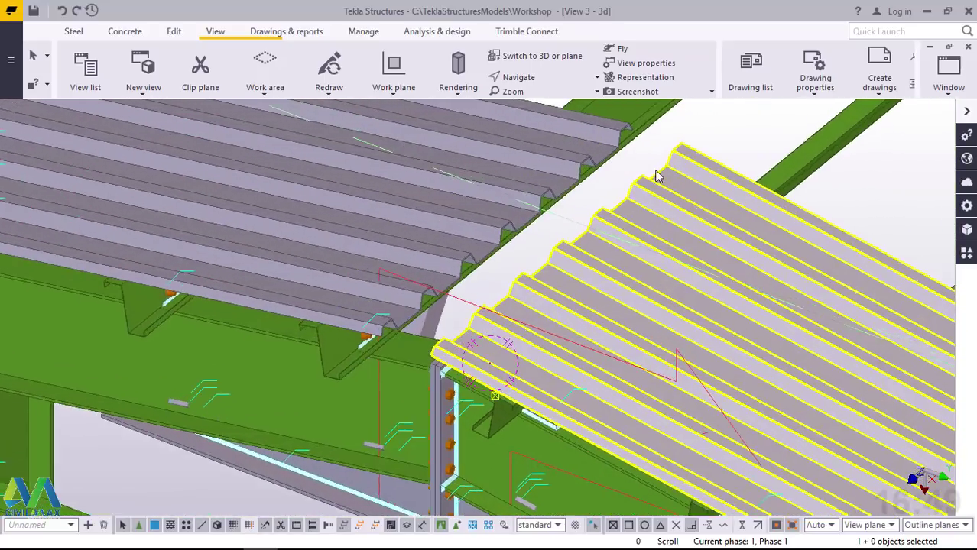
scroll(430, 319, down, 2)
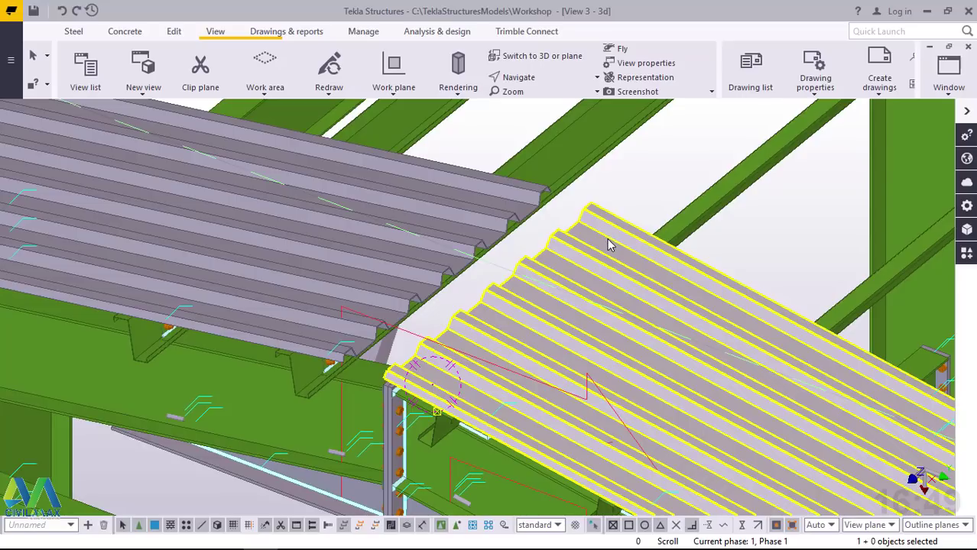
click(502, 189)
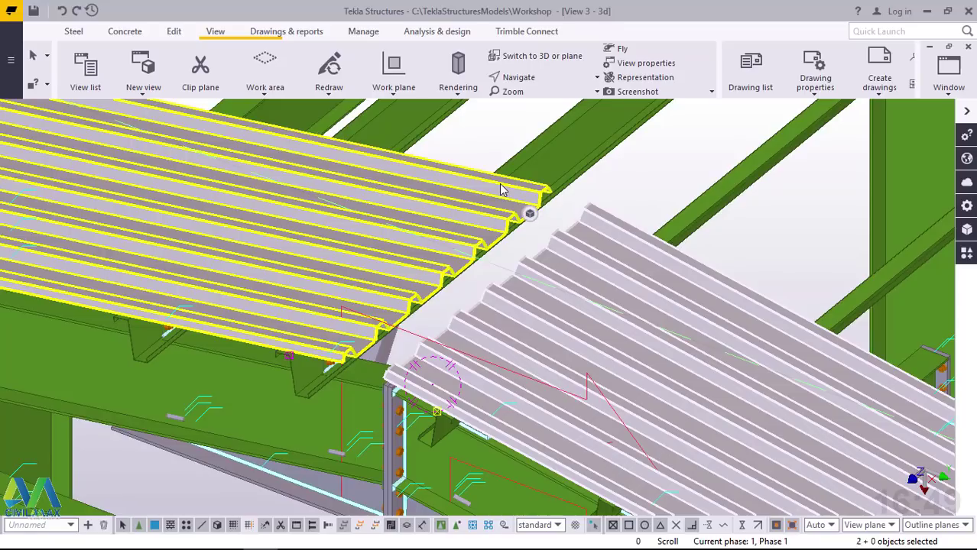
right_click(502, 189)
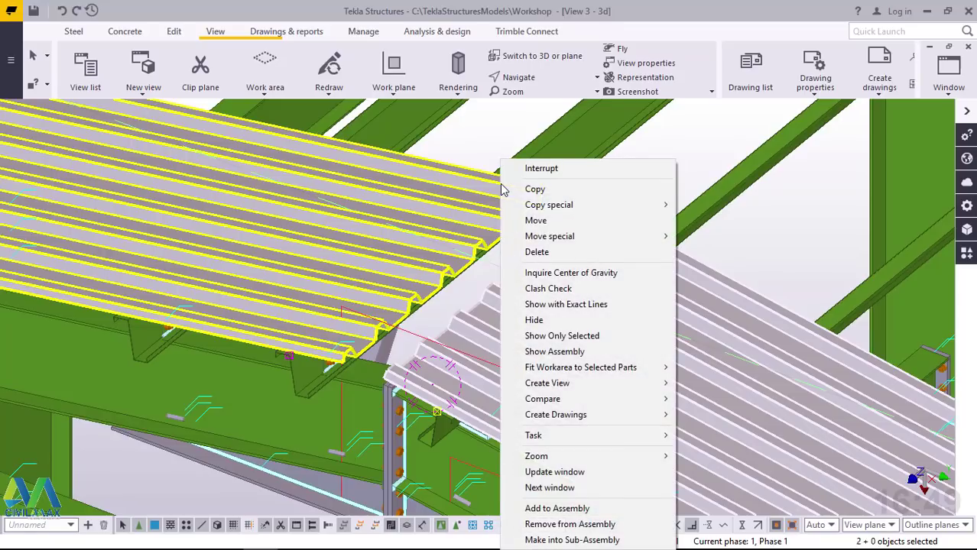
mouse_move(558, 211)
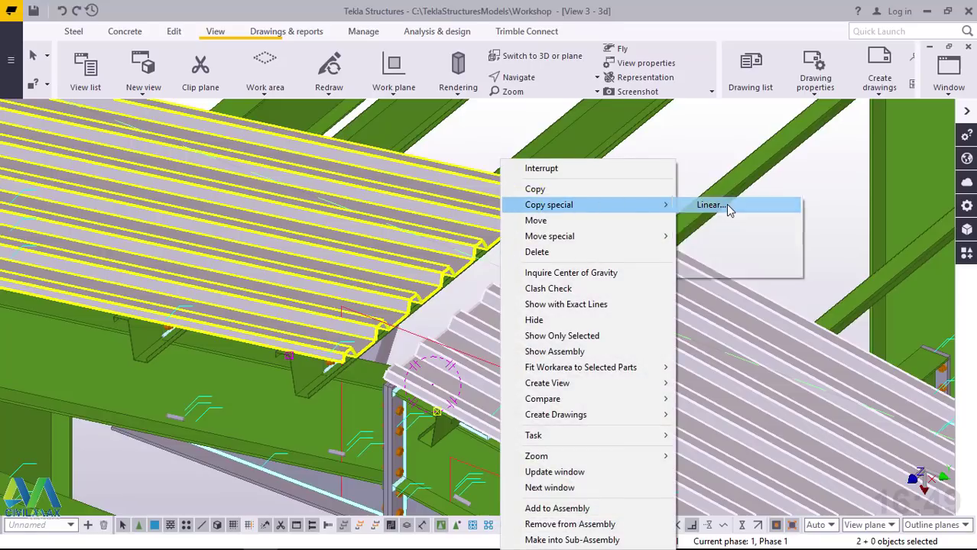
click(725, 206)
scroll(405, 187, down, 4)
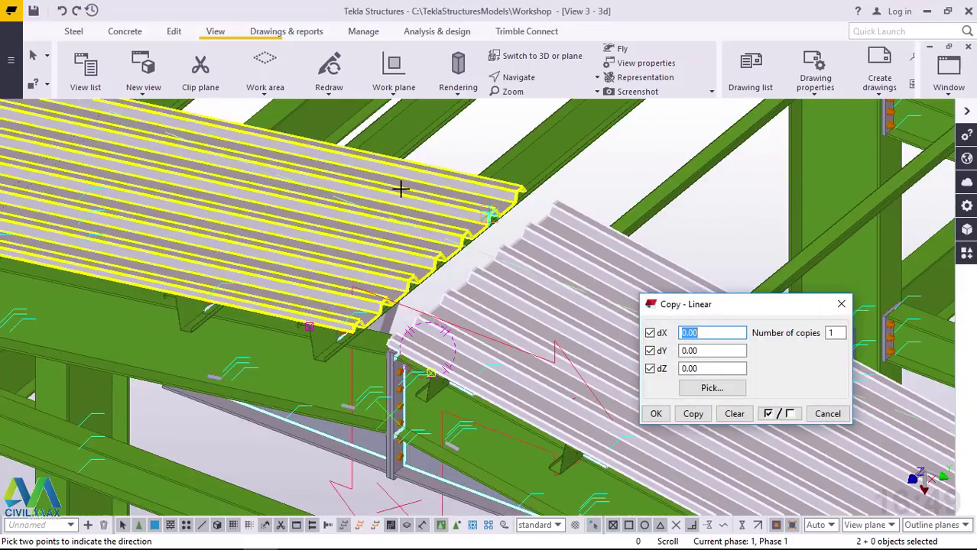
scroll(421, 325, up, 5)
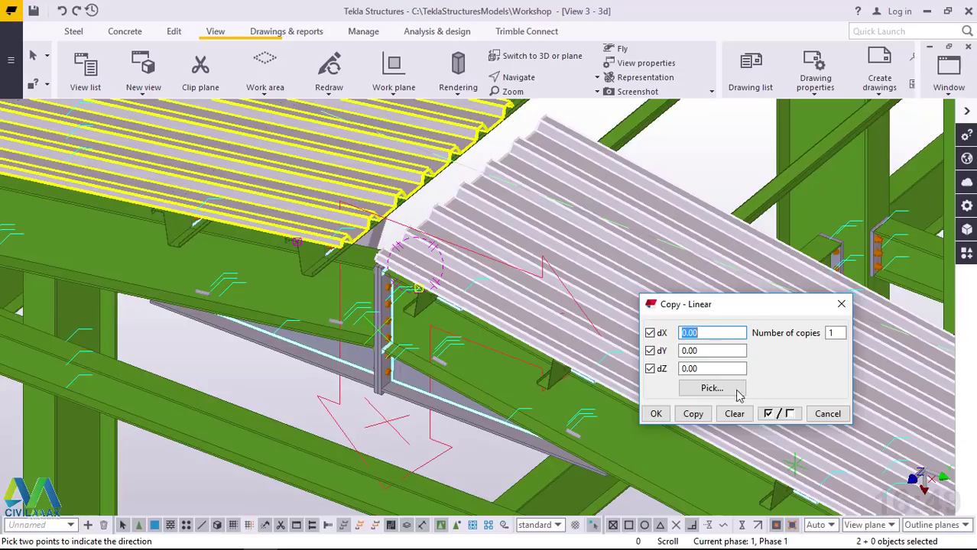
drag(715, 368, 659, 379)
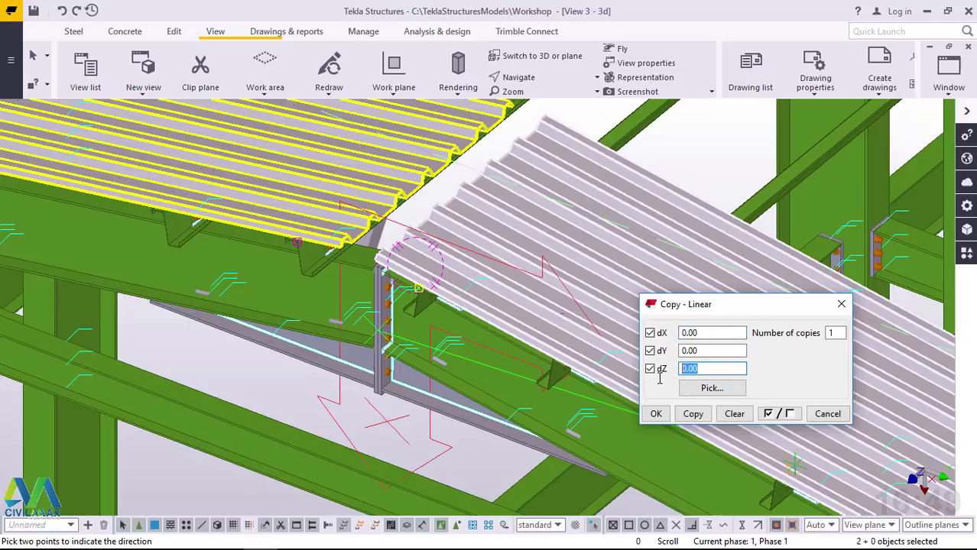
text(-)
click(841, 304)
right_click(715, 131)
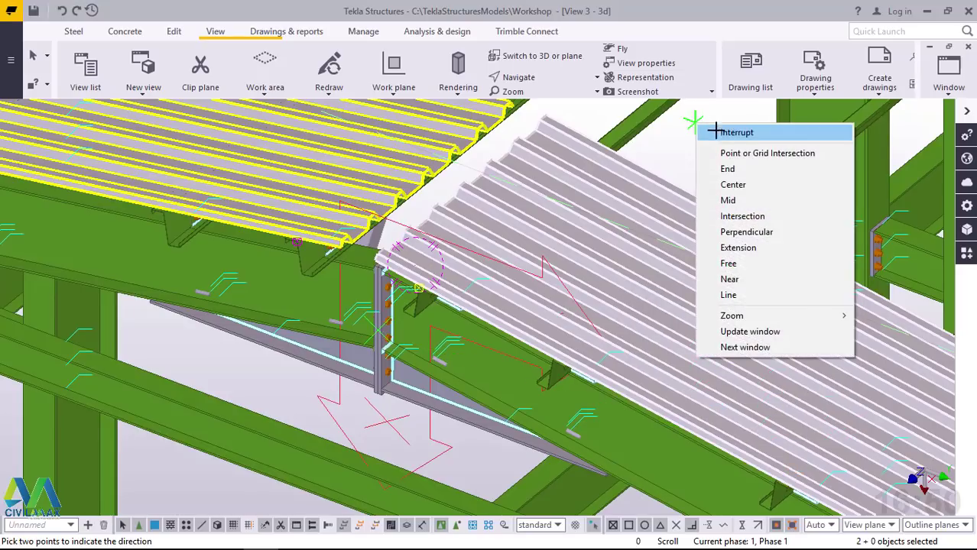
click(715, 131)
Step: Measure the iron sheet's width at its ridge end, from the far edge's outer corner to the near edge's corner, and end the command
scroll(562, 238, up, 3)
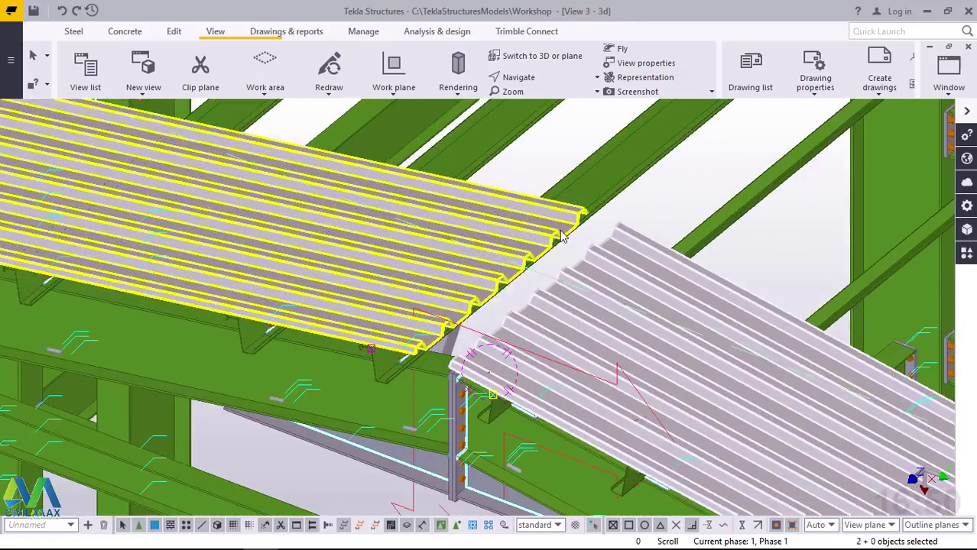
scroll(562, 237, up, 4)
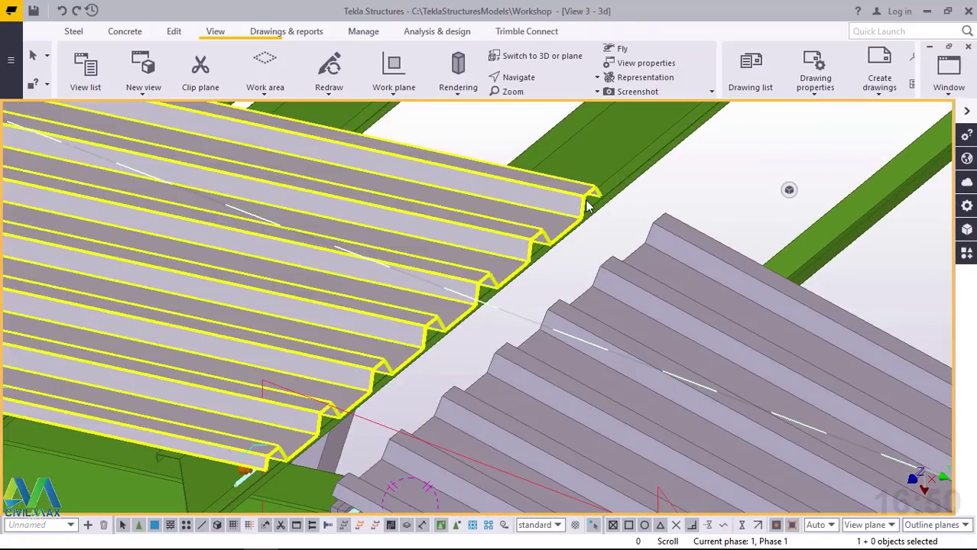
scroll(589, 205, up, 5)
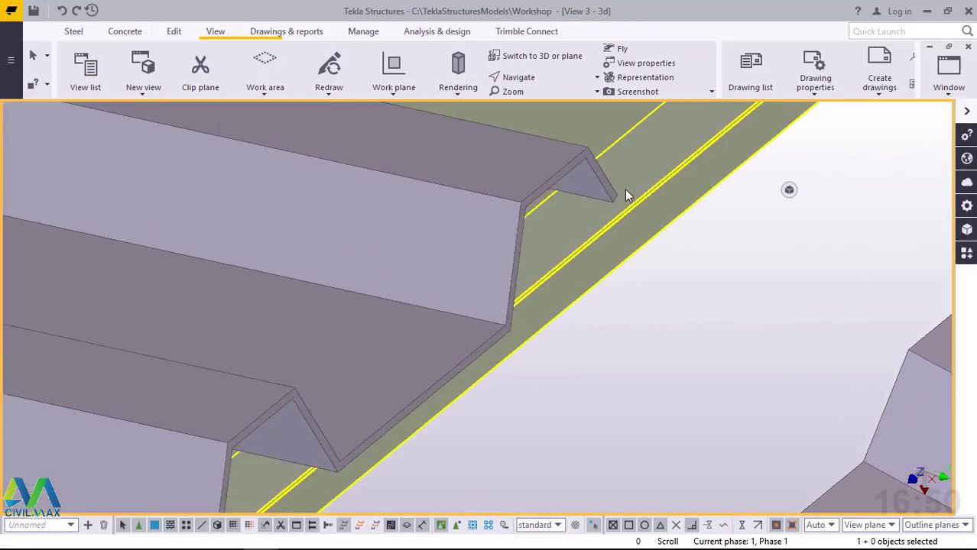
scroll(625, 189, up, 2)
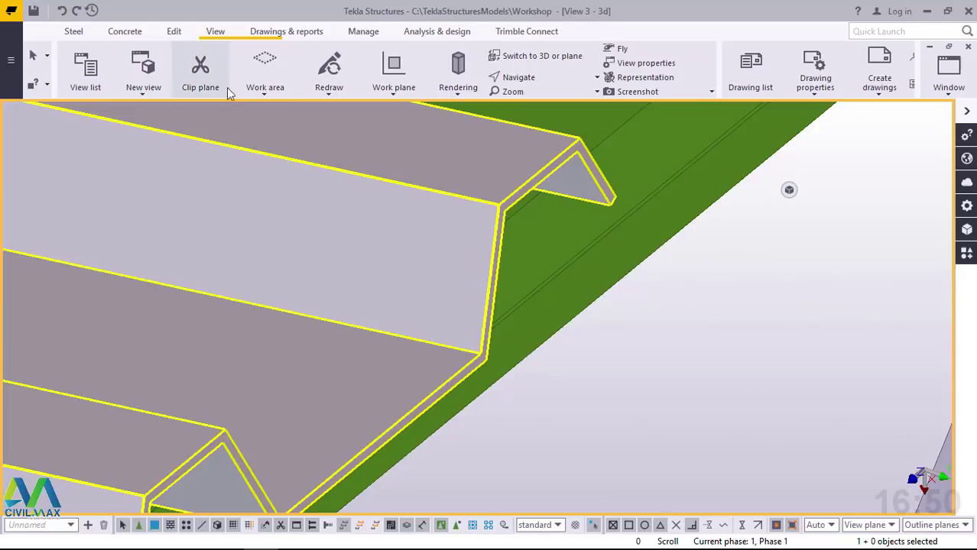
scroll(617, 200, down, 4)
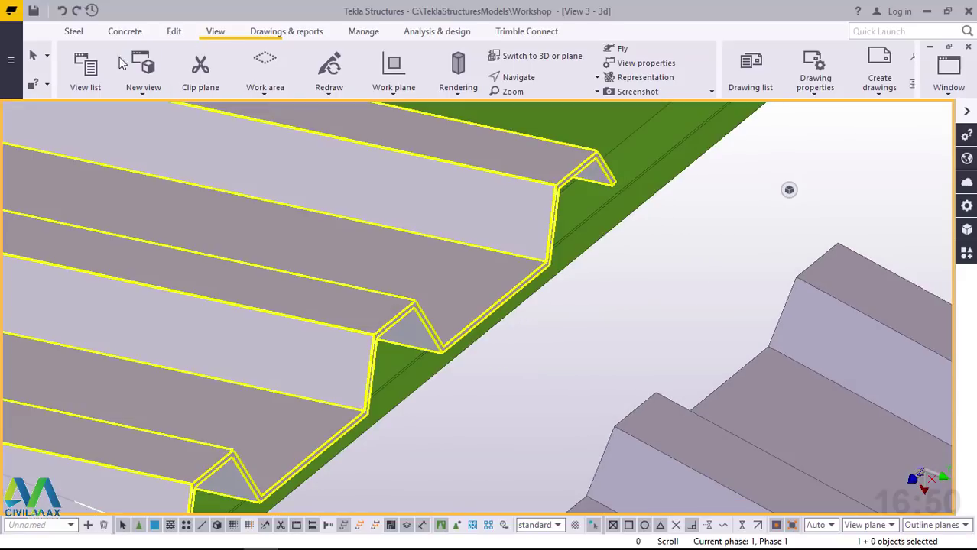
click(174, 31)
click(534, 109)
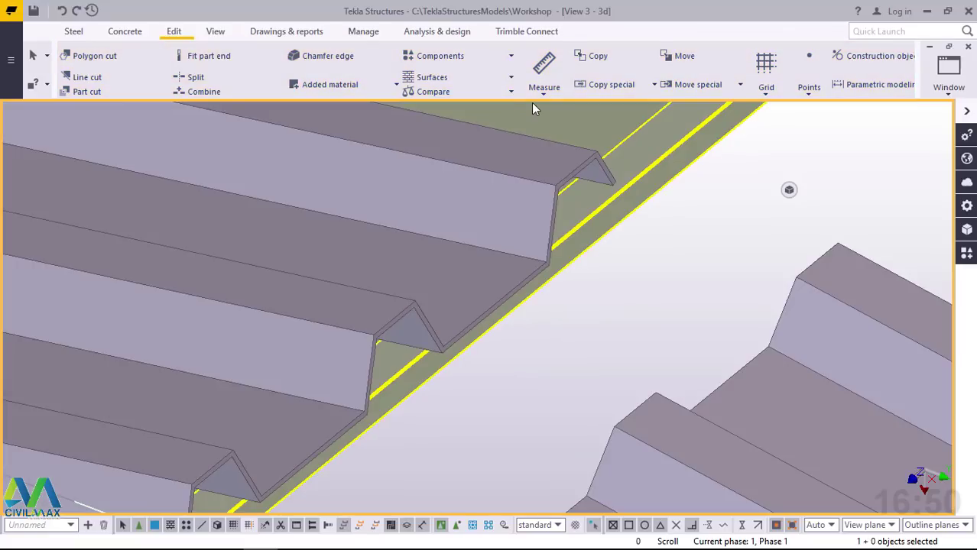
click(543, 94)
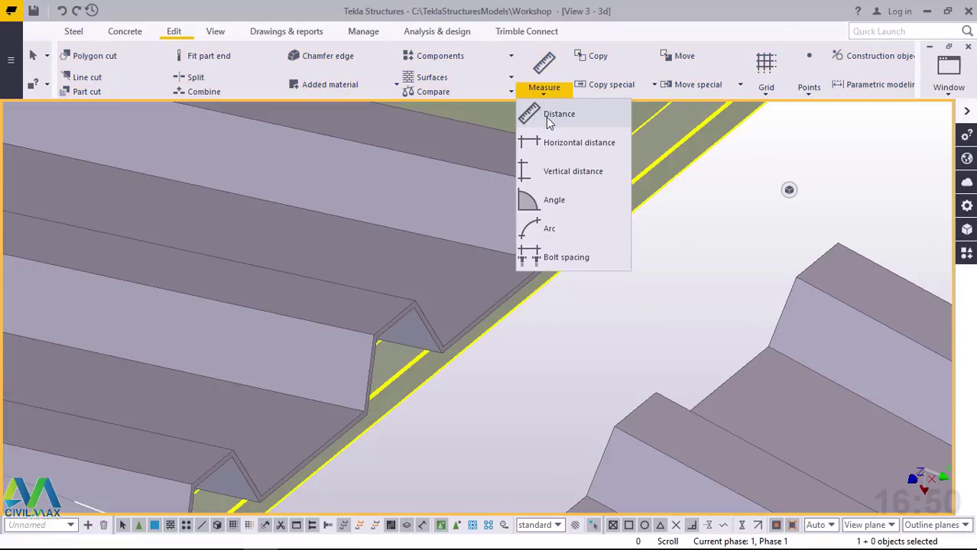
click(548, 116)
scroll(604, 174, up, 6)
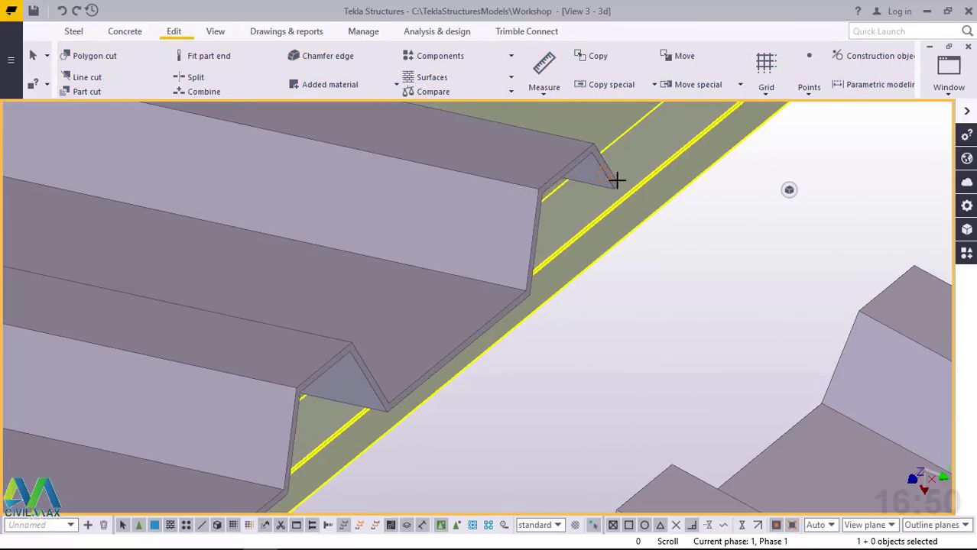
scroll(617, 180, up, 1)
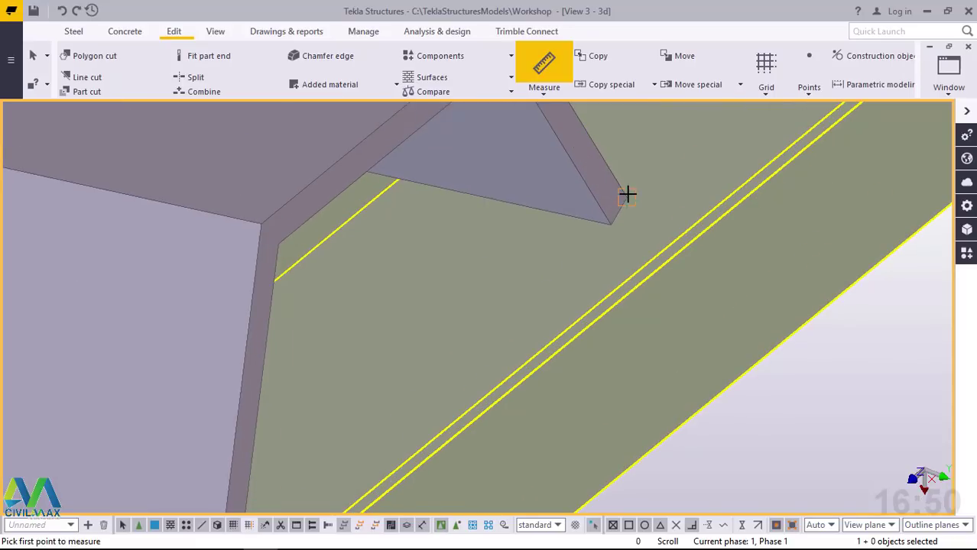
click(627, 192)
scroll(586, 176, down, 2)
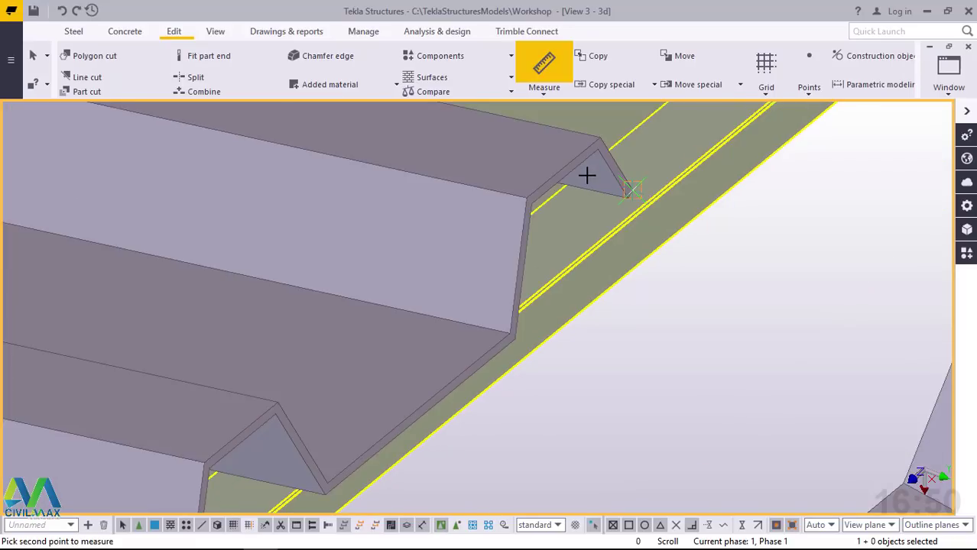
scroll(580, 167, down, 4)
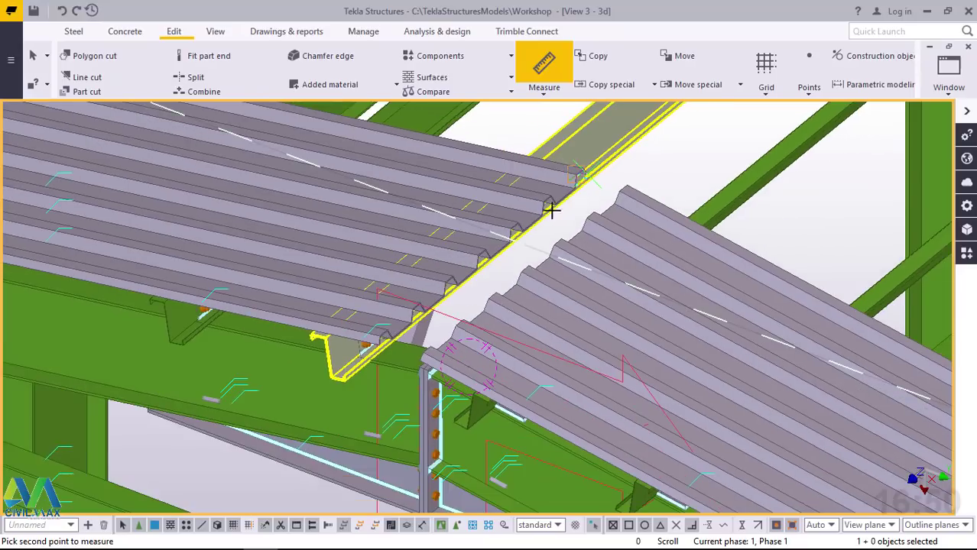
scroll(379, 341, up, 2)
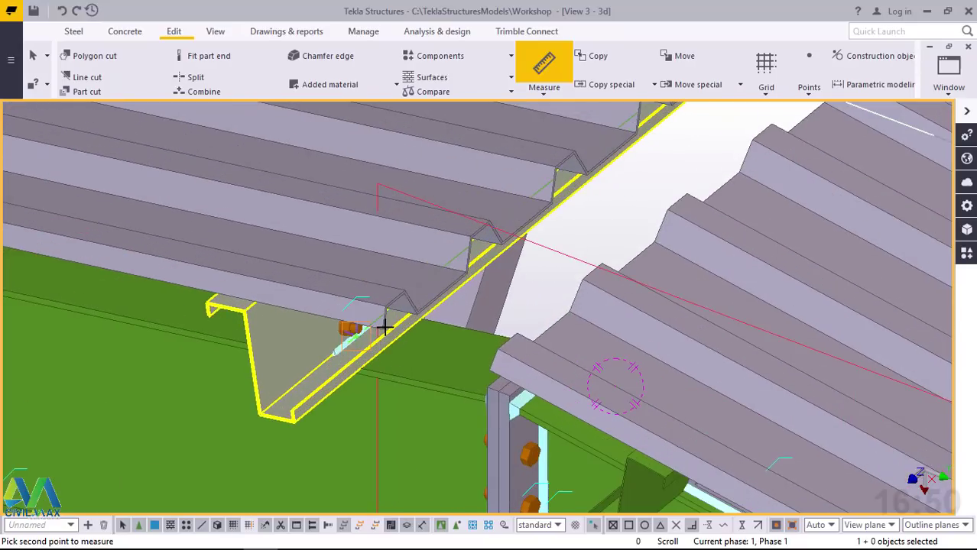
scroll(384, 324, up, 1)
scroll(386, 317, up, 3)
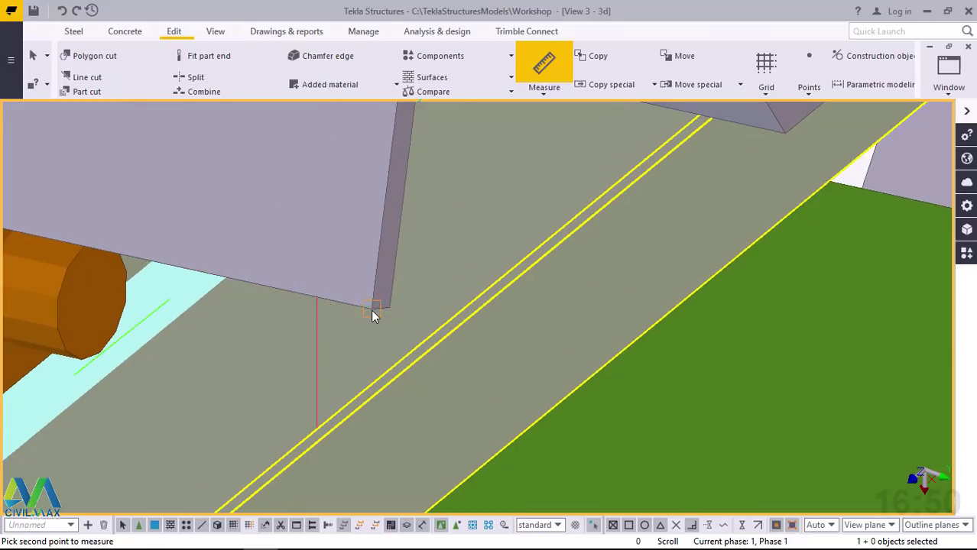
click(372, 310)
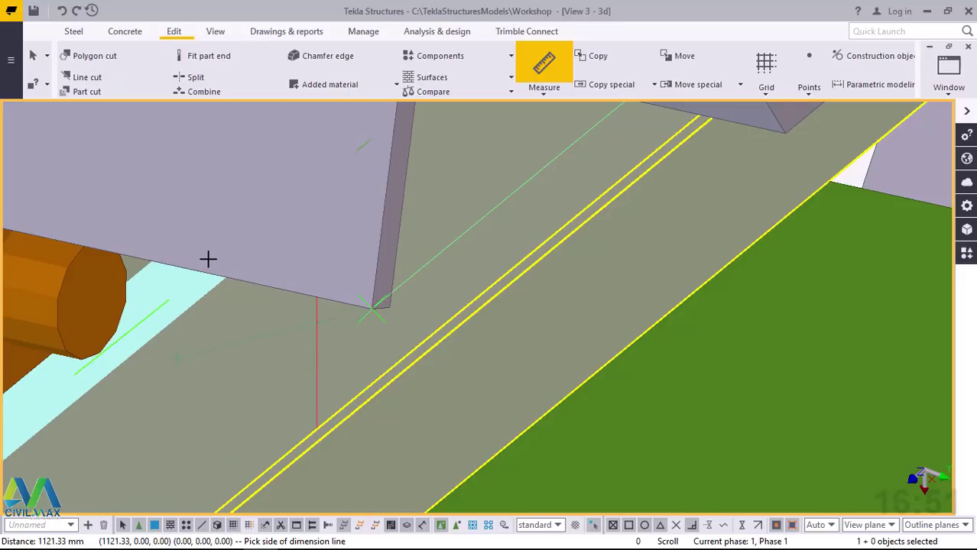
right_click(256, 183)
click(266, 191)
scroll(230, 357, down, 5)
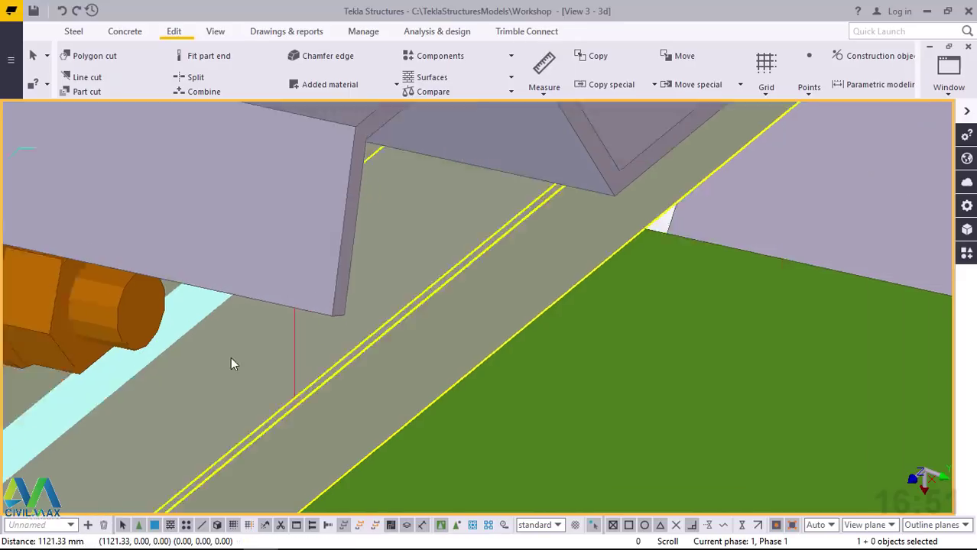
Step: Copy both iron sheets linearly along the roof with dZ -1121.33 and 53 copies
ctrl+middle_drag(224, 364, 680, 352)
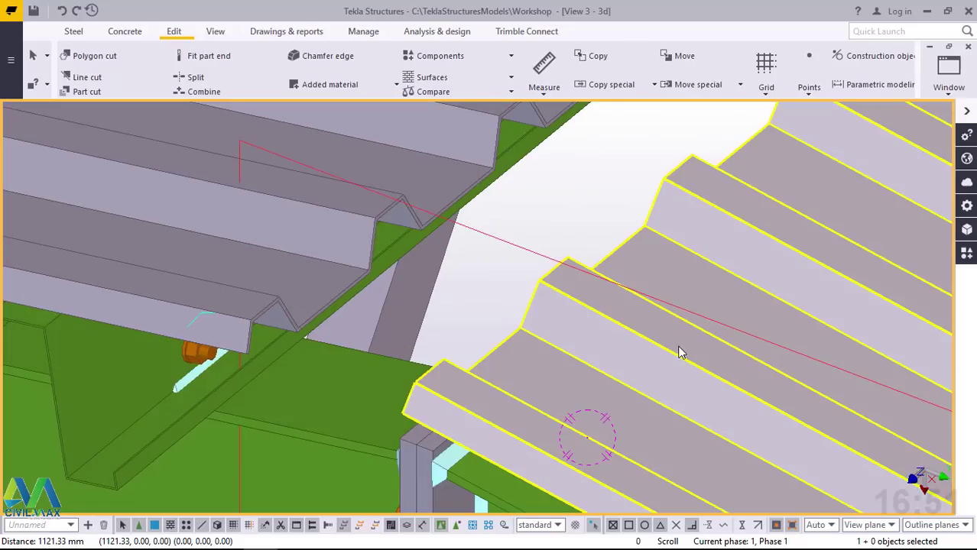
ctrl+click(432, 151)
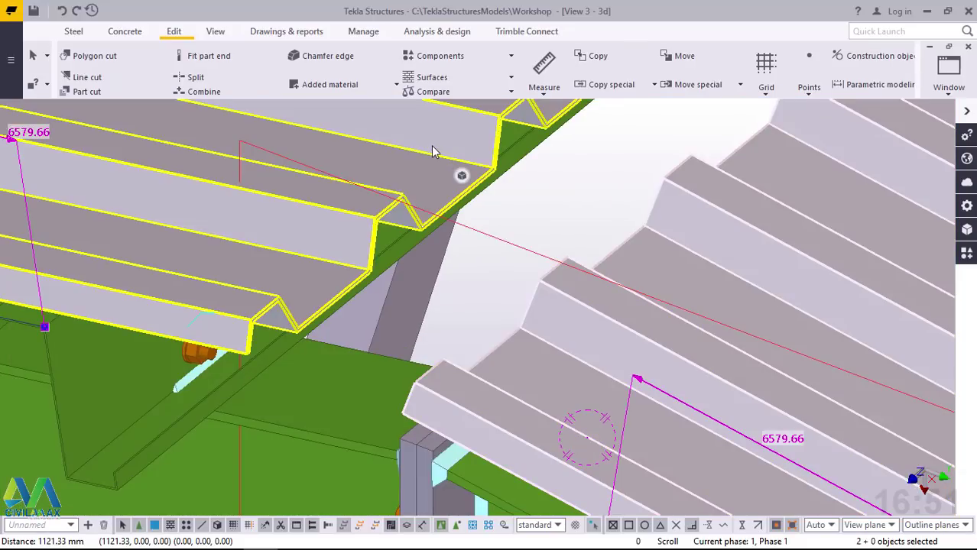
right_click(432, 150)
mouse_move(511, 197)
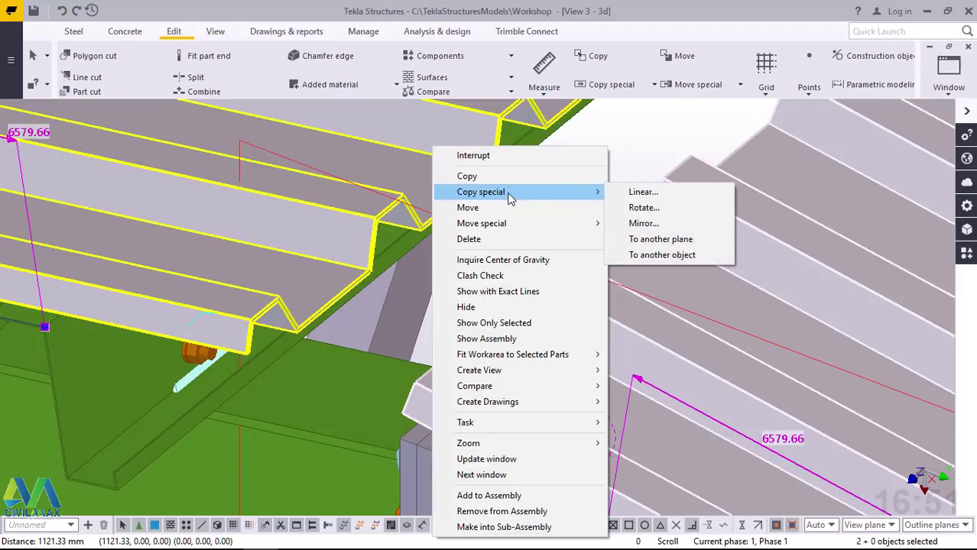
click(628, 191)
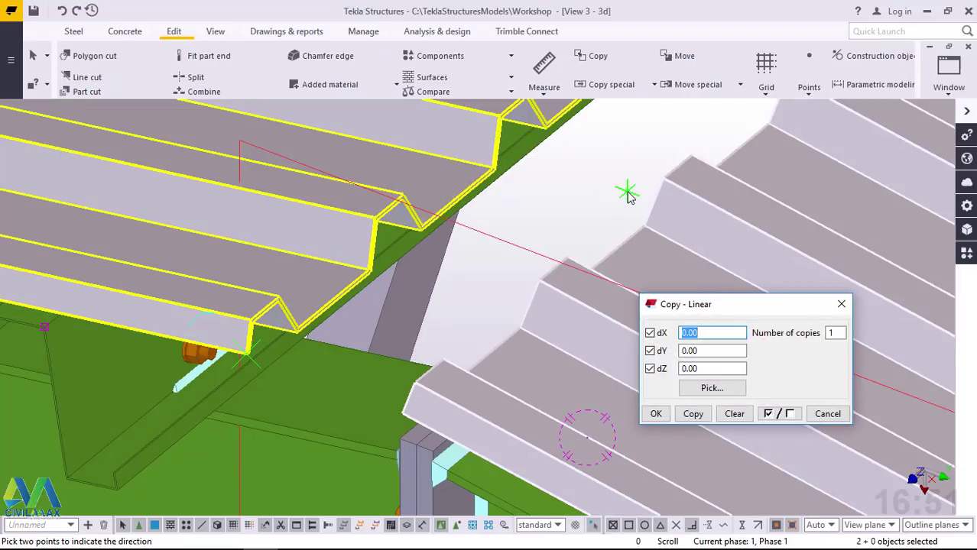
key(Tab)
key(Tab)
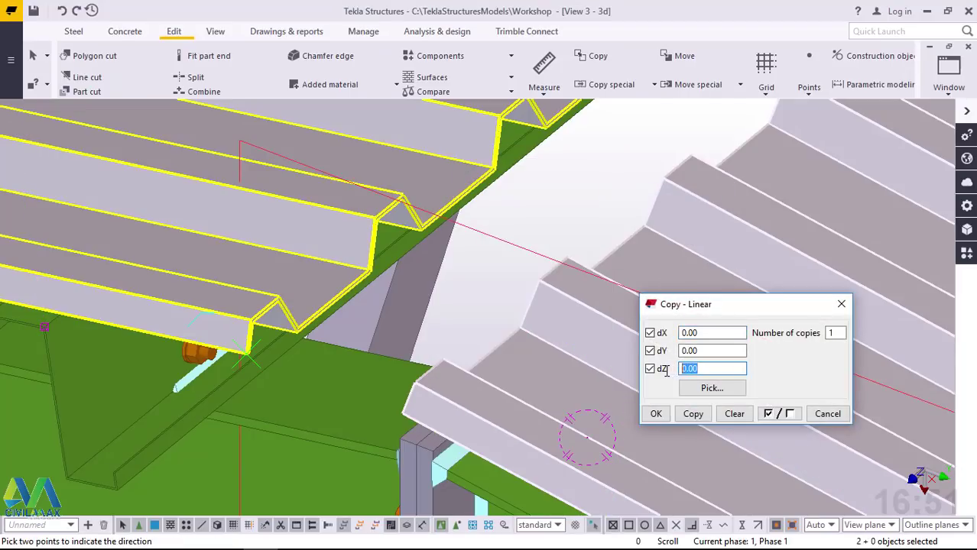
text(1121.3)
text(3)
text(-)
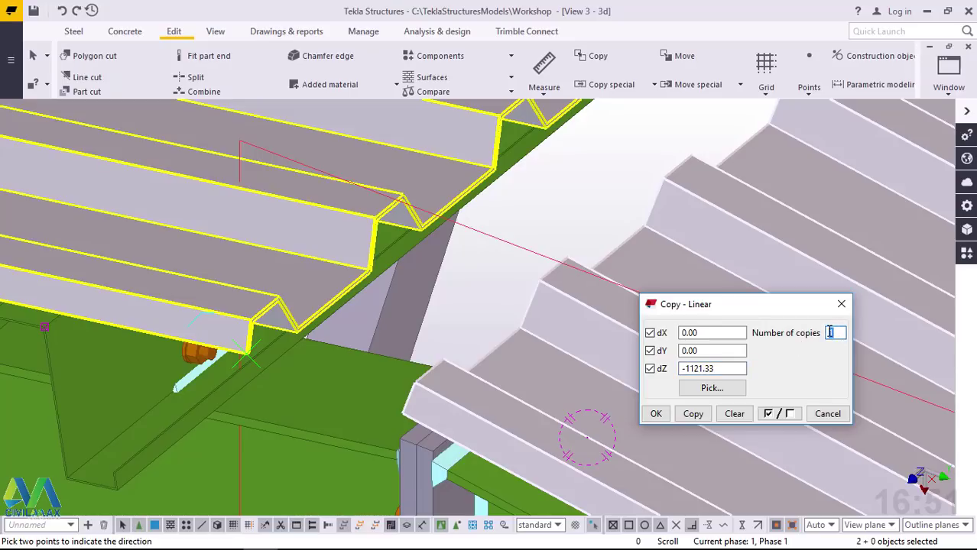
click(694, 417)
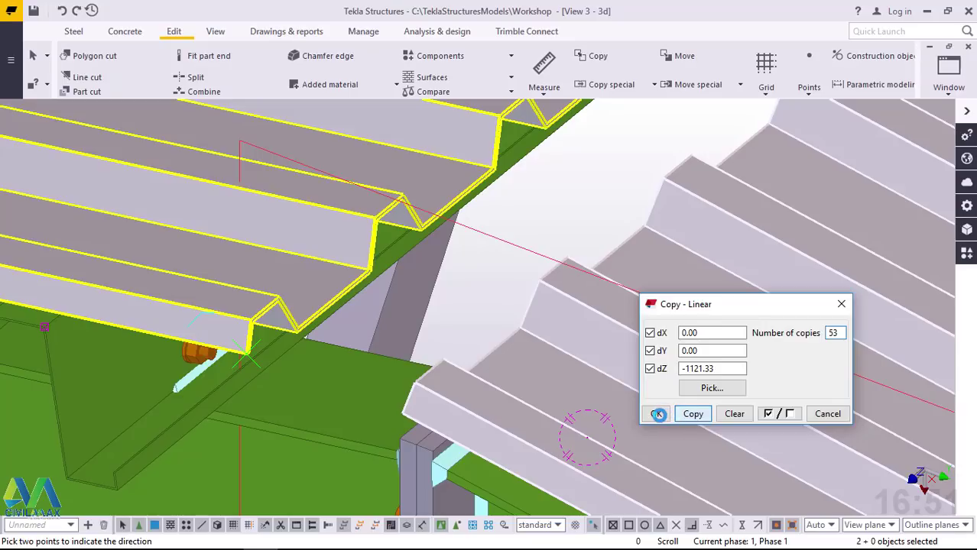
Step: Close the linear copy settings and end the copy command
click(659, 415)
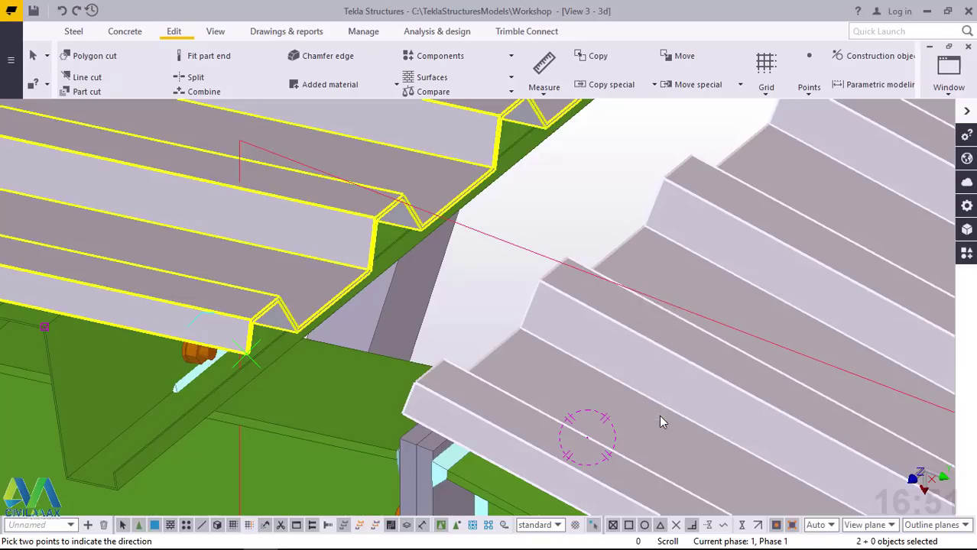
right_click(561, 183)
click(580, 191)
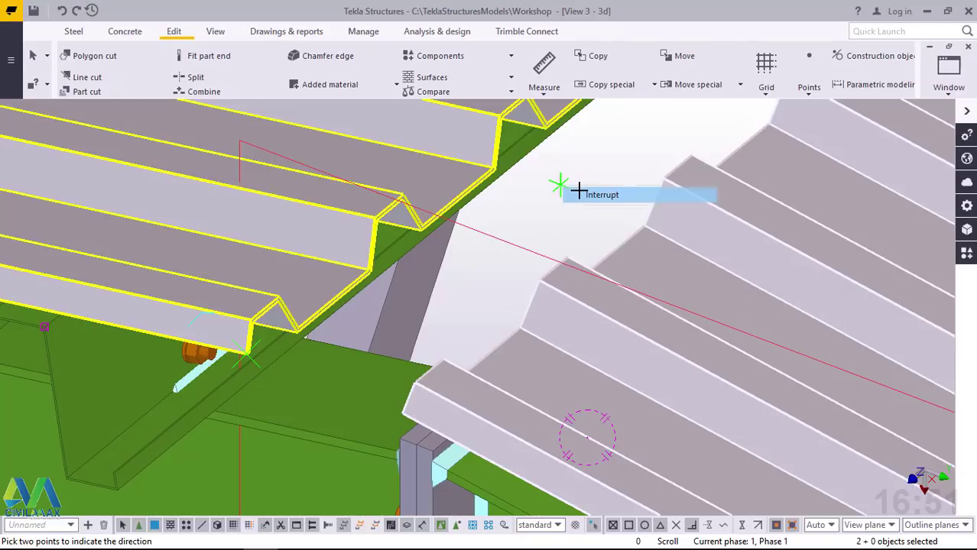
Step: Examine the copied iron sheets along both roof slopes and their overhang past the purlins at the far gable
scroll(403, 305, down, 3)
scroll(395, 342, down, 5)
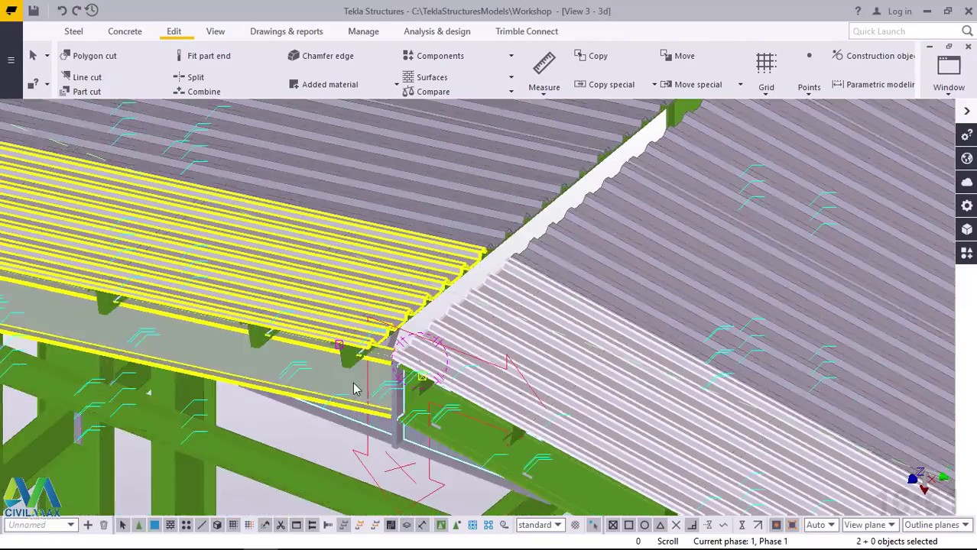
scroll(366, 386, down, 6)
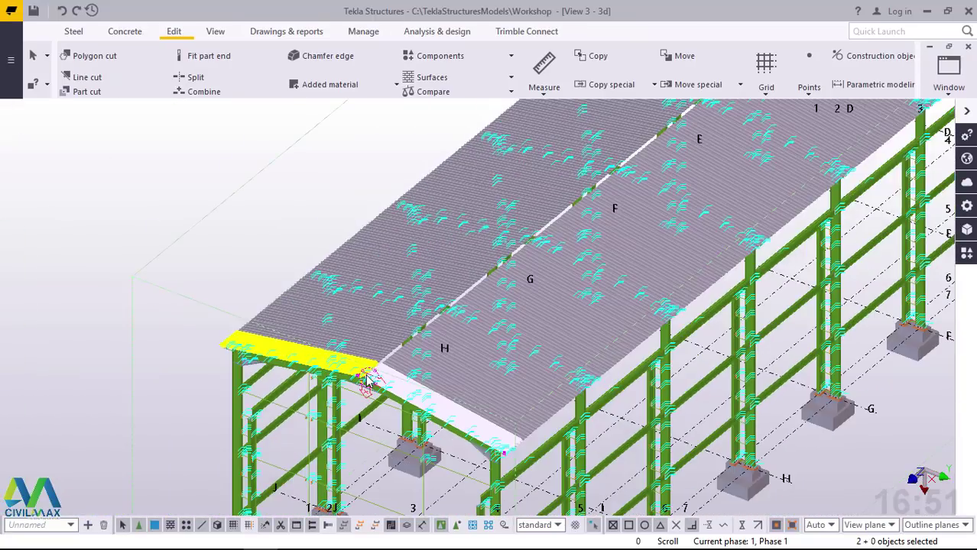
scroll(387, 367, down, 2)
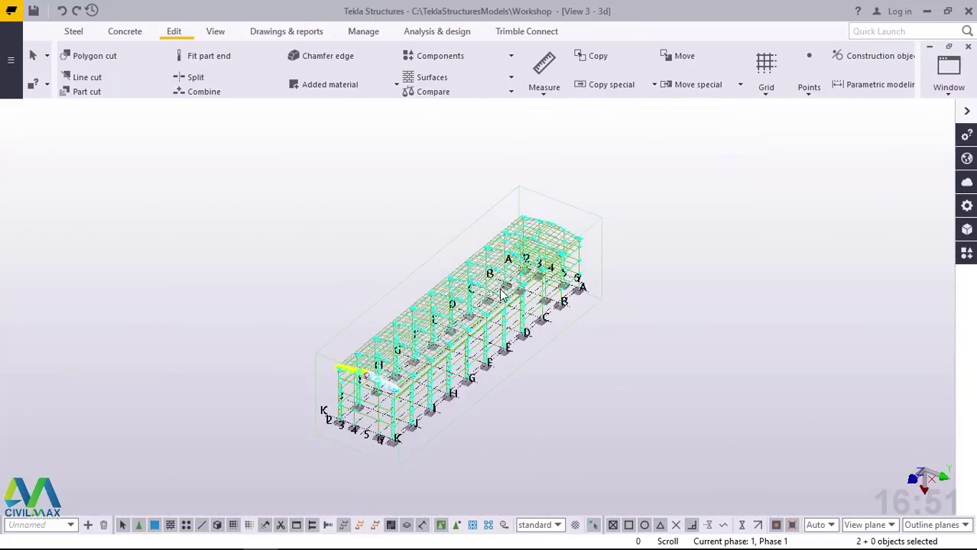
scroll(559, 227, up, 6)
scroll(559, 226, up, 8)
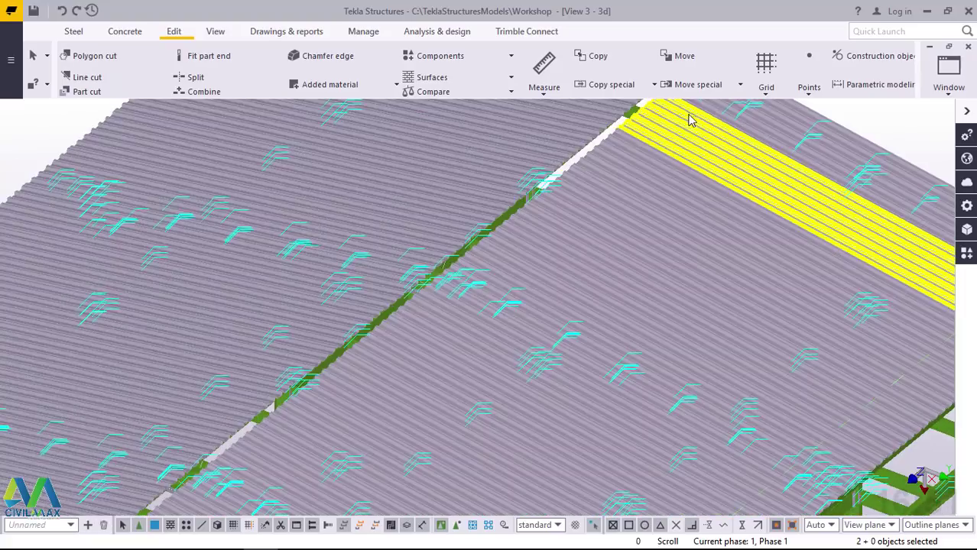
scroll(661, 162, down, 1)
scroll(655, 184, up, 5)
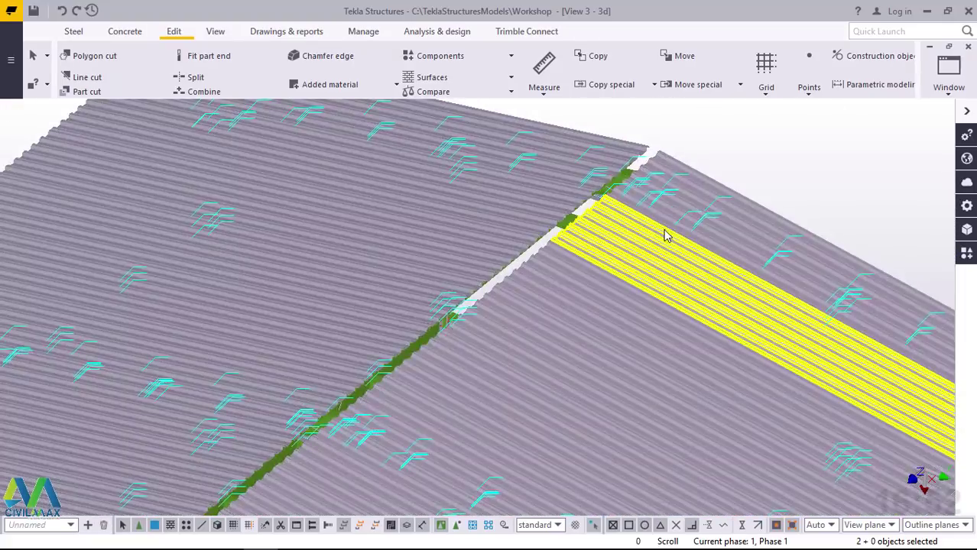
mouse_move(665, 235)
ctrl+middle_down()
mouse_move(637, 235)
mouse_move(593, 202)
mouse_move(497, 225)
mouse_move(410, 216)
mouse_move(387, 166)
mouse_move(421, 120)
mouse_move(777, 184)
mouse_move(783, 243)
ctrl+middle_up()
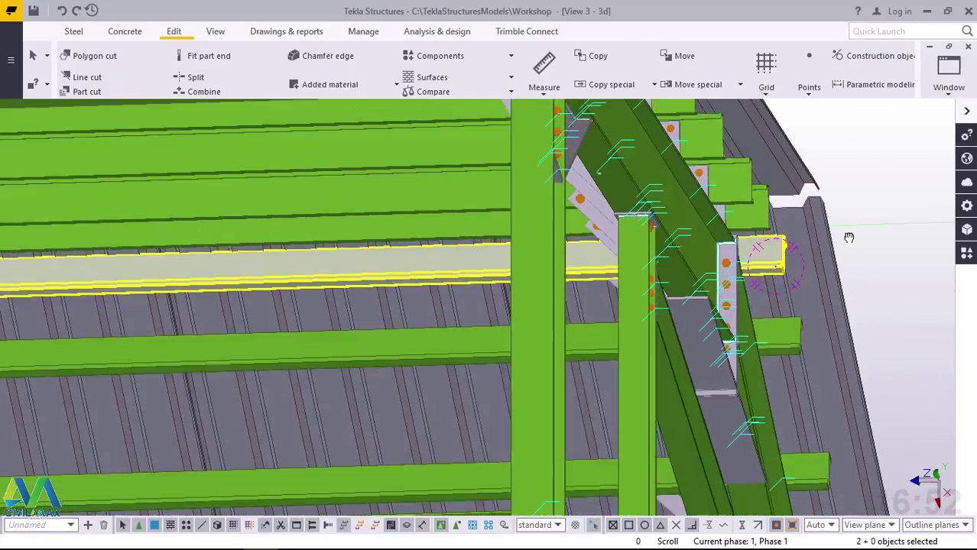
mouse_move(848, 237)
ctrl+middle_down()
mouse_move(799, 348)
mouse_move(524, 360)
mouse_move(493, 319)
mouse_move(563, 312)
mouse_move(688, 342)
mouse_move(906, 343)
mouse_move(803, 273)
mouse_move(768, 273)
mouse_move(737, 289)
mouse_move(741, 280)
mouse_move(734, 297)
ctrl+middle_up()
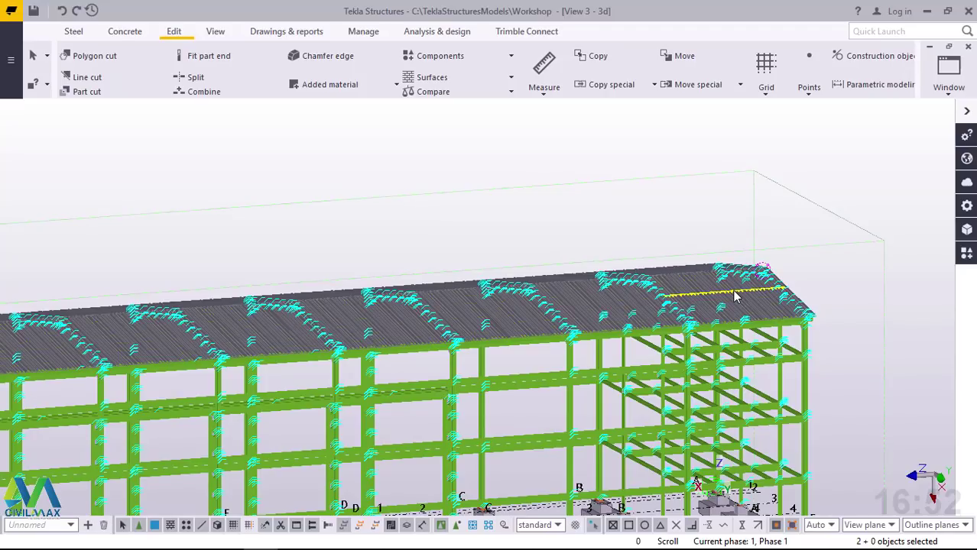
Step: Examine the iron sheet coverage between gridlines A and K in plane view, and return to the 3D view
key(ctrl+p)
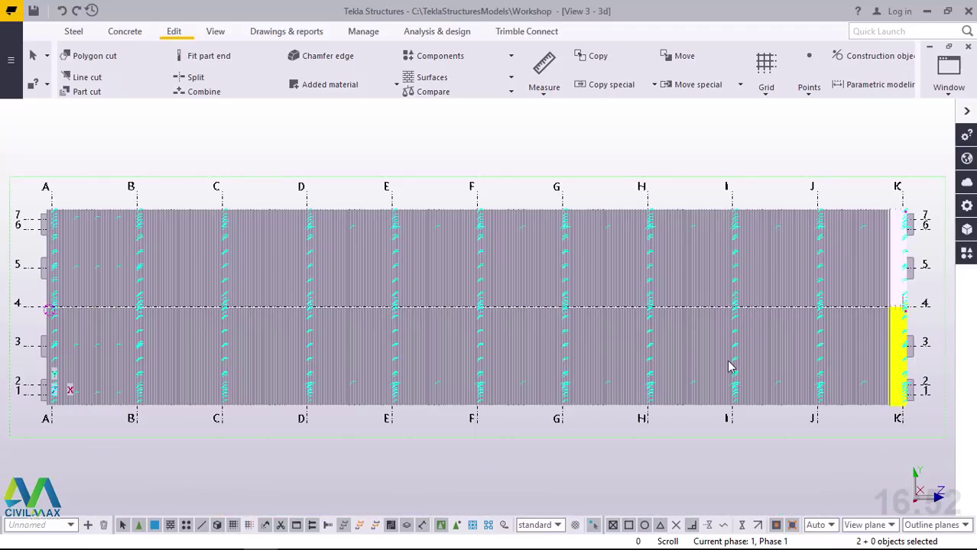
scroll(891, 291, up, 3)
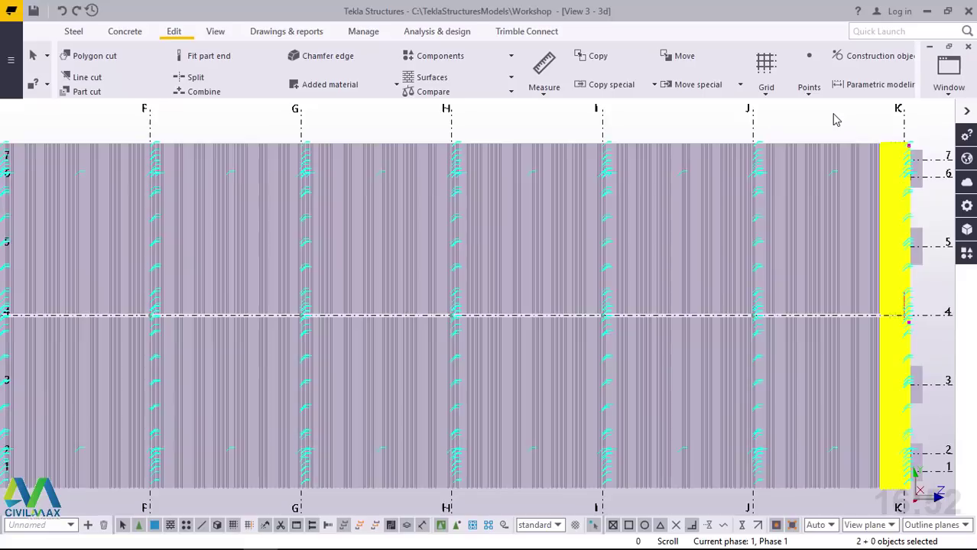
scroll(812, 312, down, 3)
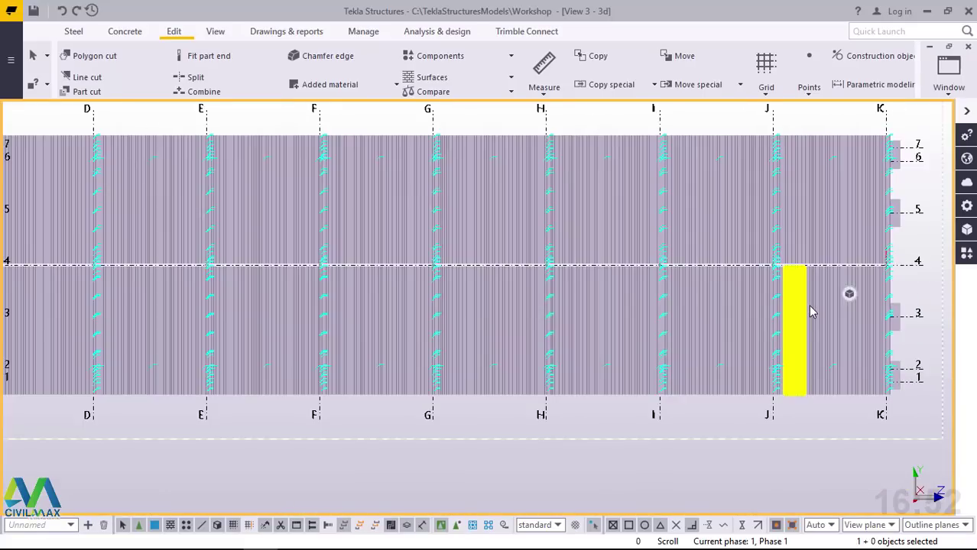
scroll(812, 312, down, 1)
scroll(787, 354, down, 2)
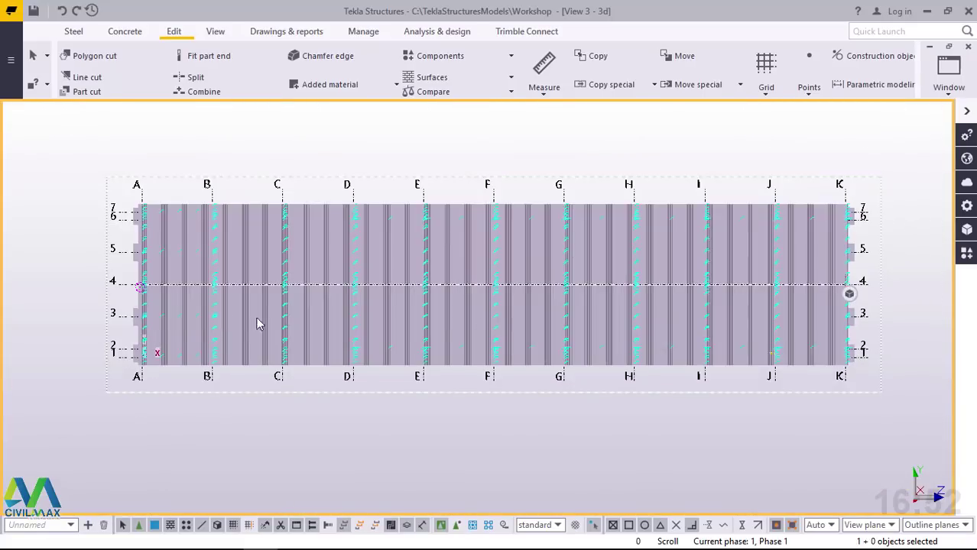
scroll(246, 284, up, 1)
scroll(246, 284, up, 5)
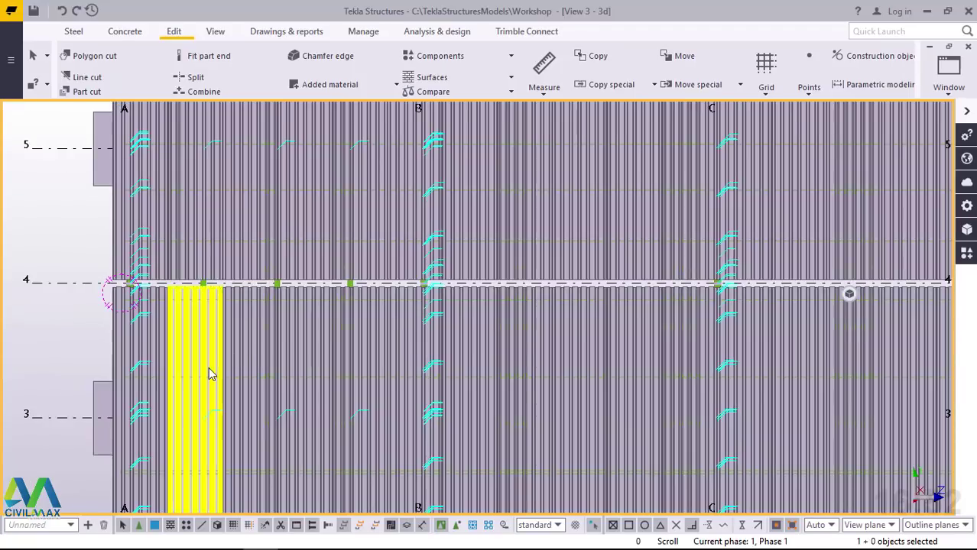
scroll(214, 368, down, 4)
scroll(280, 335, down, 1)
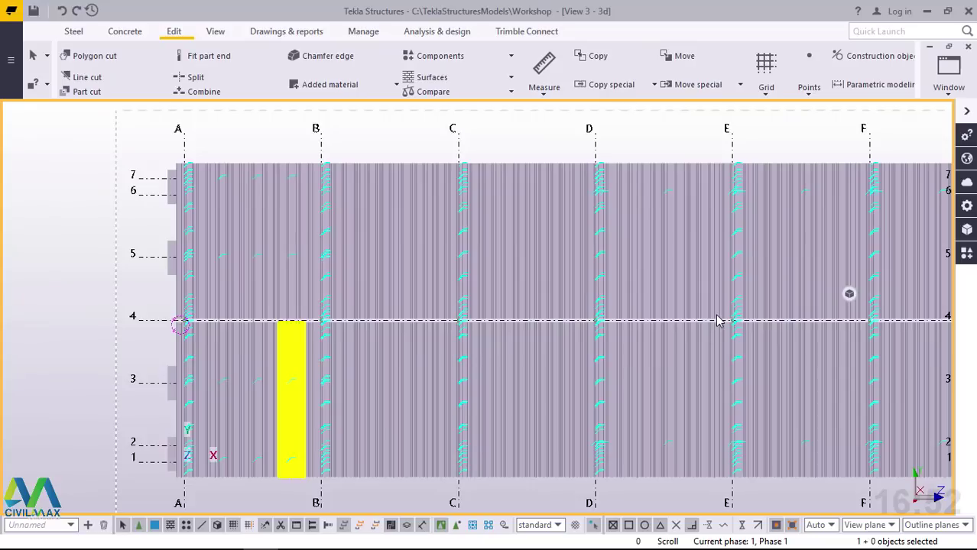
scroll(718, 321, up, 5)
scroll(719, 321, down, 1)
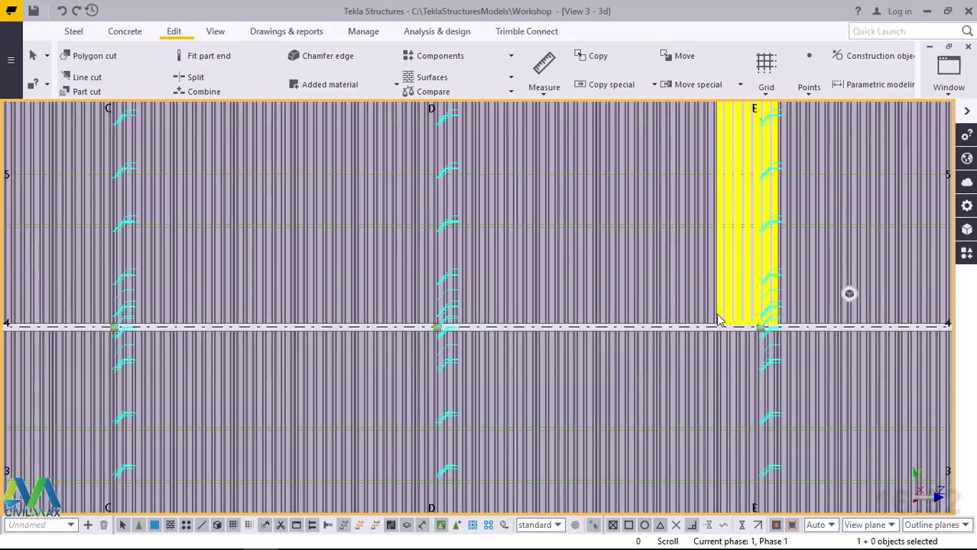
key(Home)
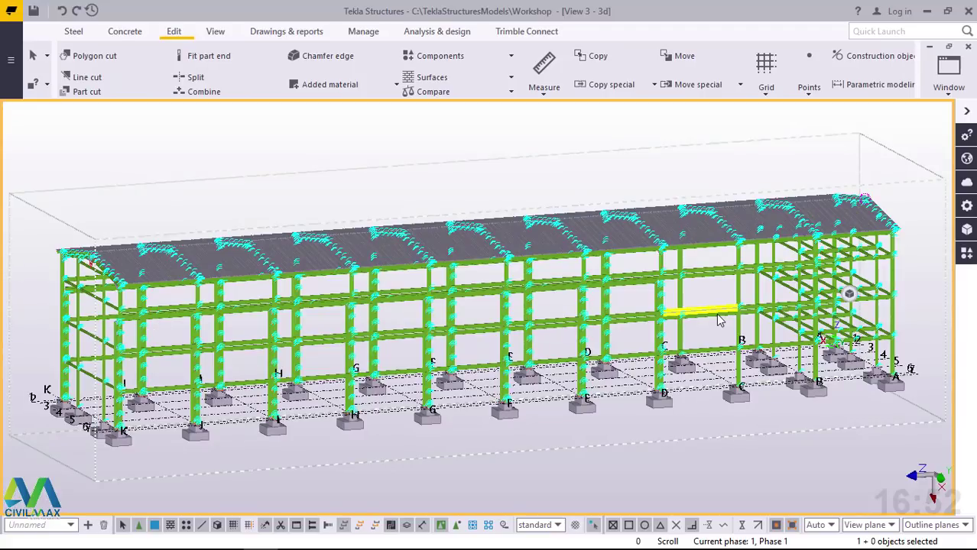
Step: Examine the iron sheets' edge at the eave corner near gridline K, around the column top and eave beam
scroll(90, 269, up, 8)
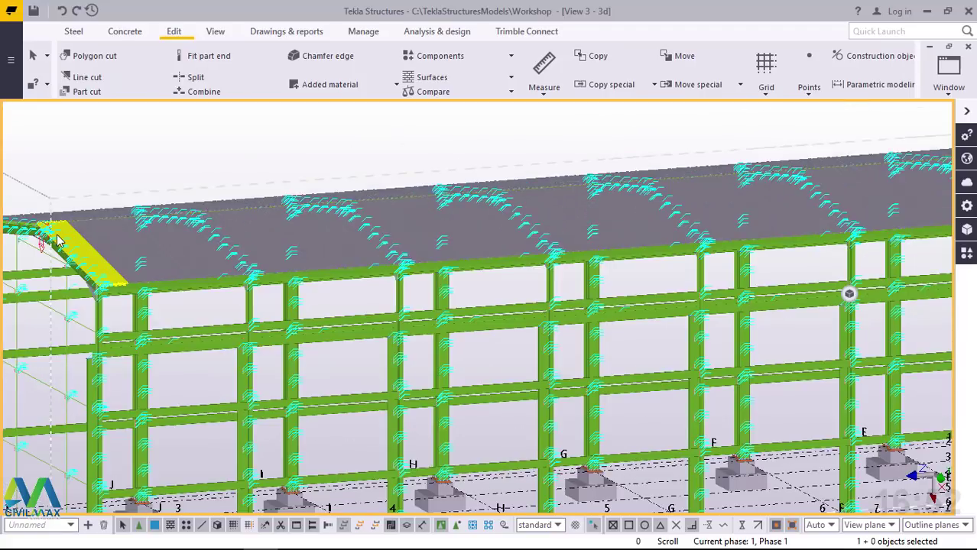
scroll(99, 321, up, 3)
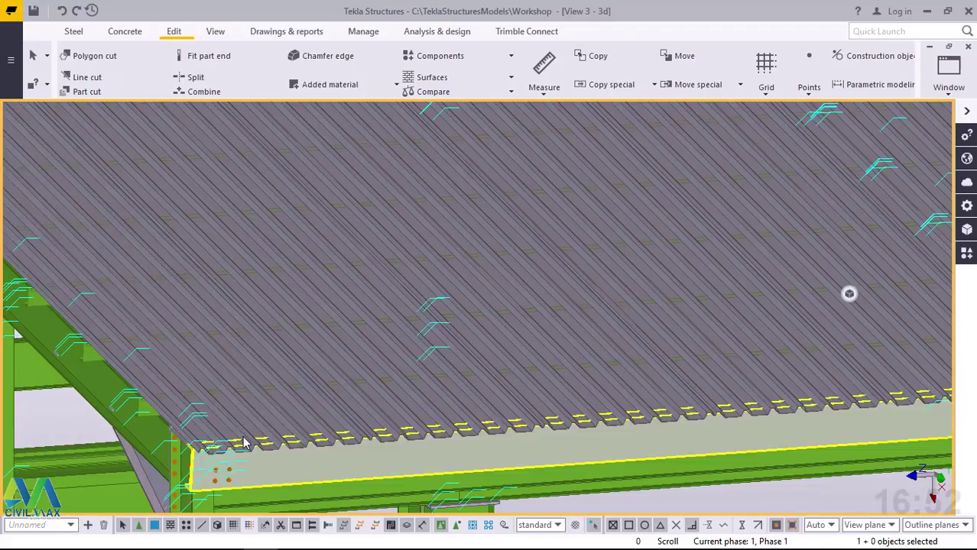
scroll(231, 449, down, 5)
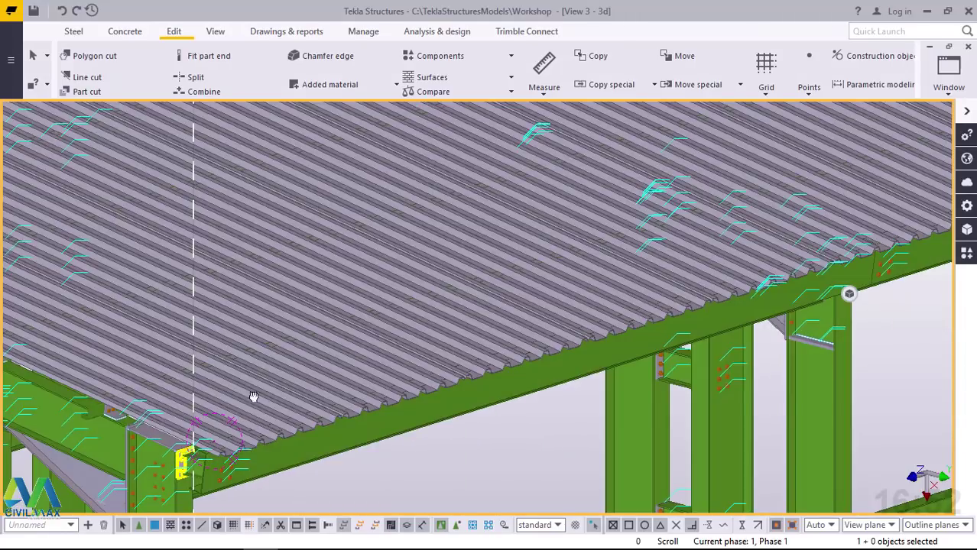
middle_drag(254, 396, 230, 340)
scroll(360, 405, up, 2)
scroll(360, 405, up, 8)
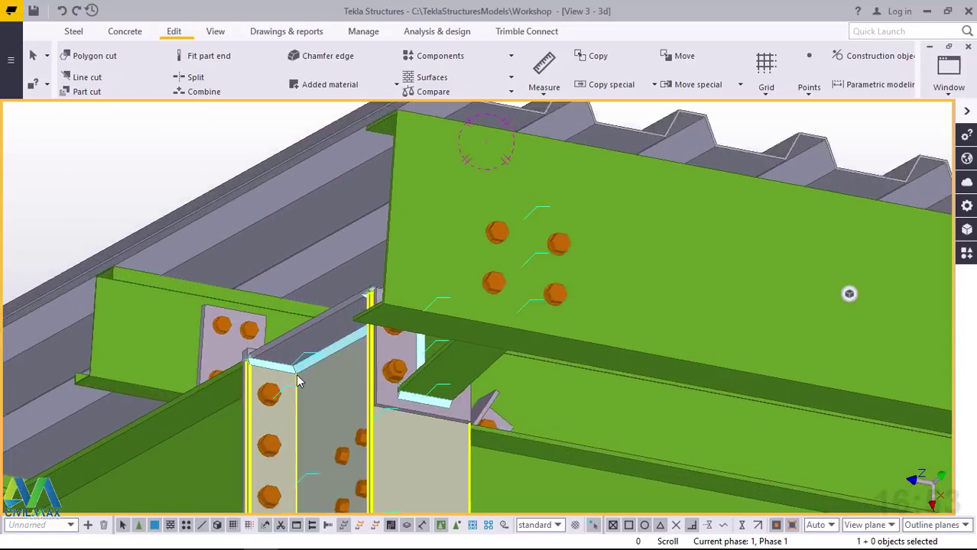
middle_drag(298, 382, 356, 431)
scroll(360, 390, down, 5)
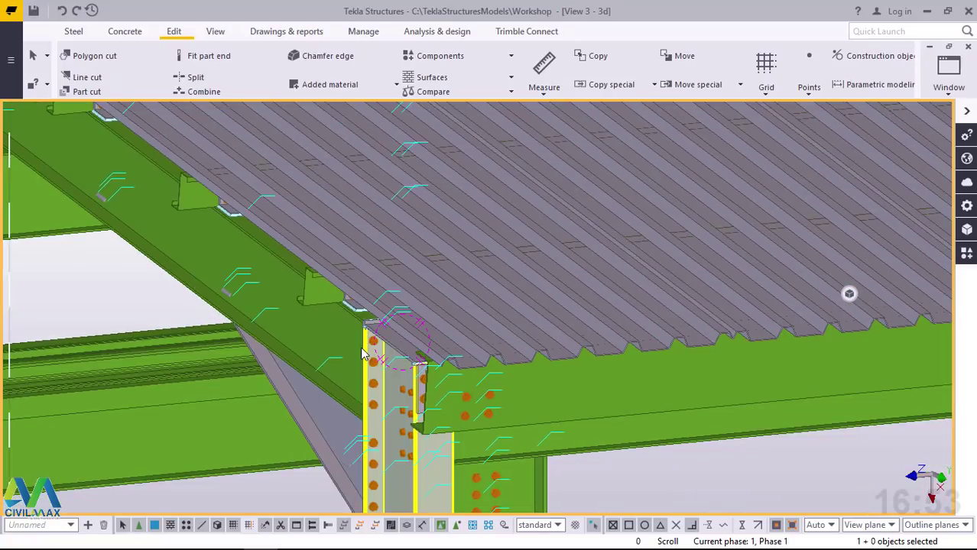
ctrl+middle_drag(363, 354, 403, 399)
scroll(336, 268, up, 3)
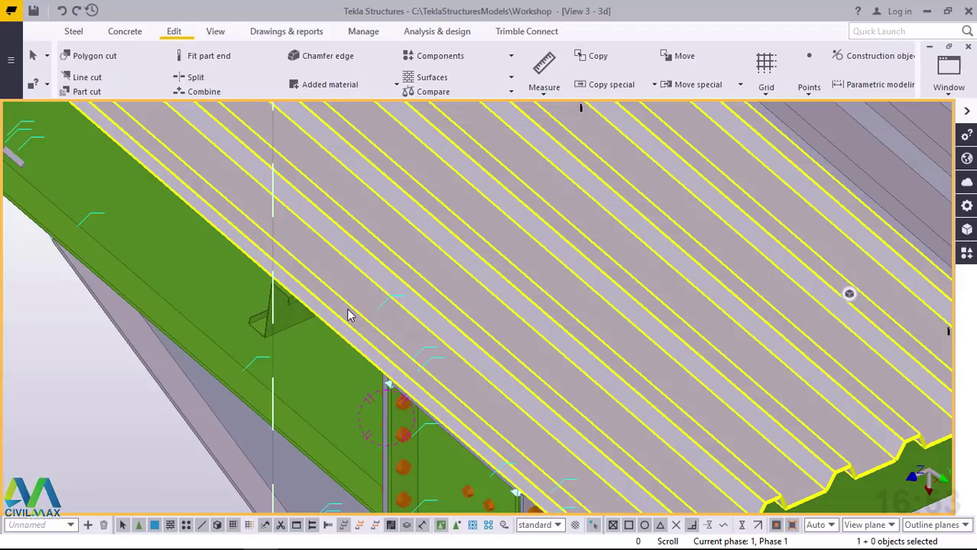
Step: Inspect the IRON SHEET profile under Others in the profile catalog from the end sheet's properties, and close both without changes
double_click(348, 315)
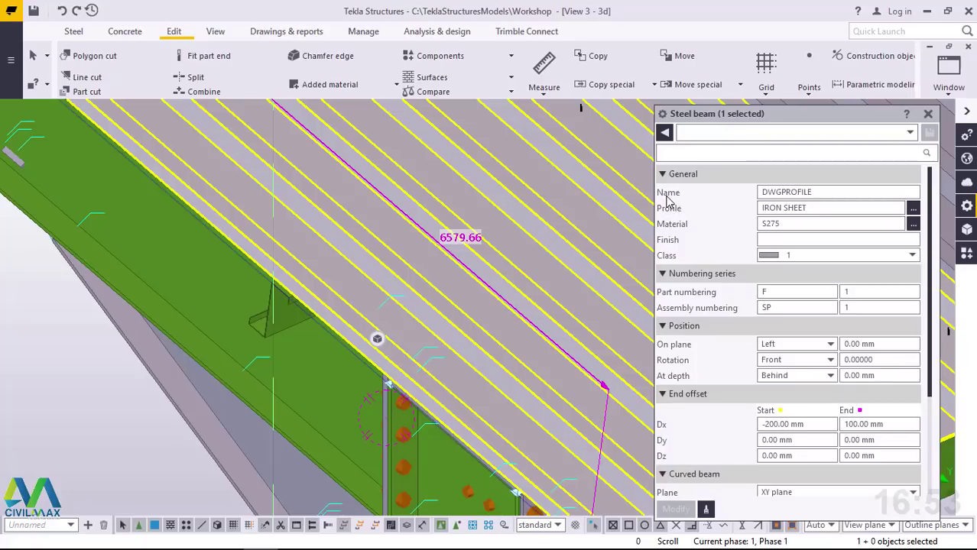
click(916, 216)
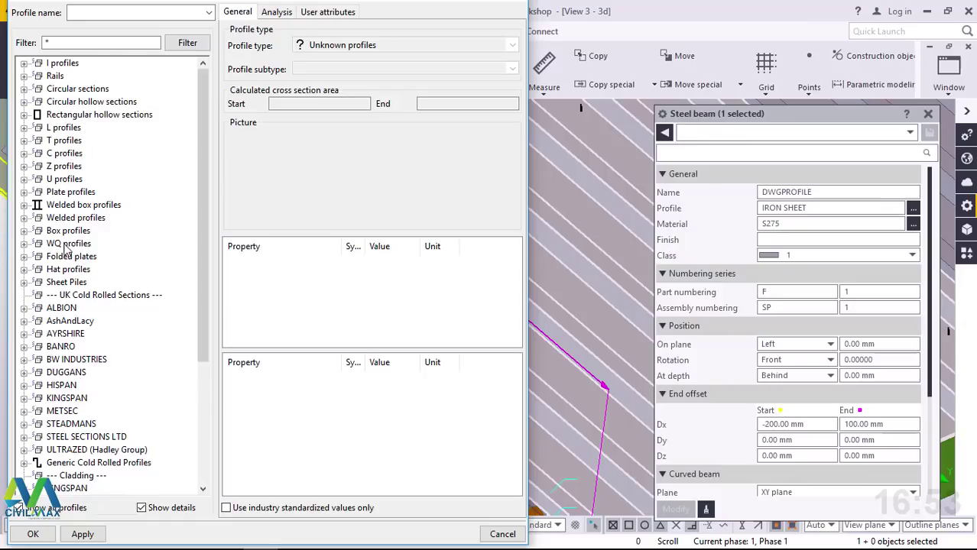
scroll(65, 248, down, 3)
scroll(65, 249, down, 3)
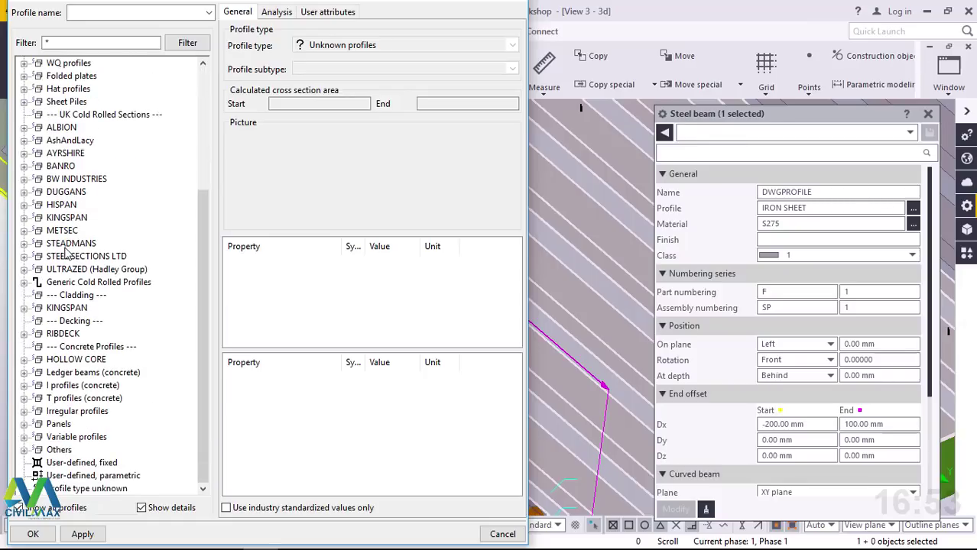
click(24, 450)
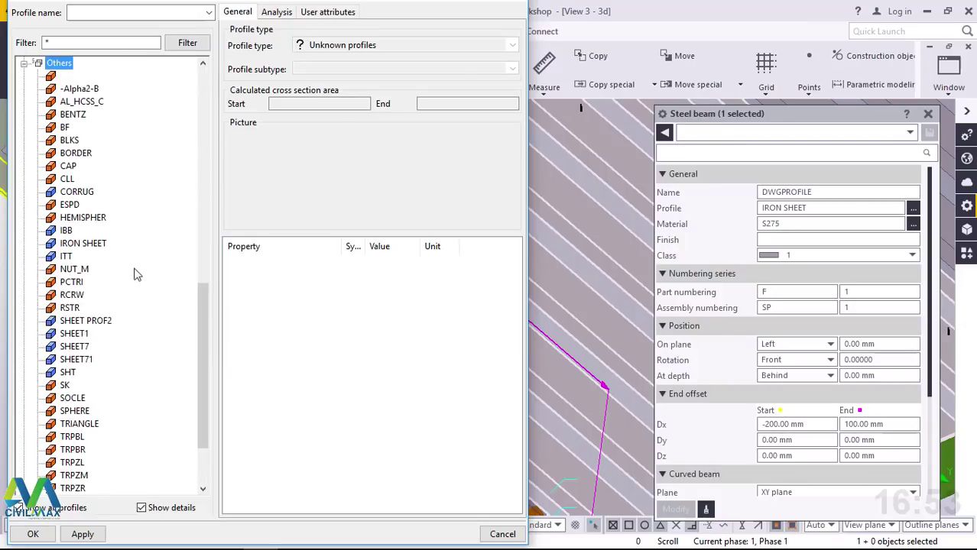
click(83, 245)
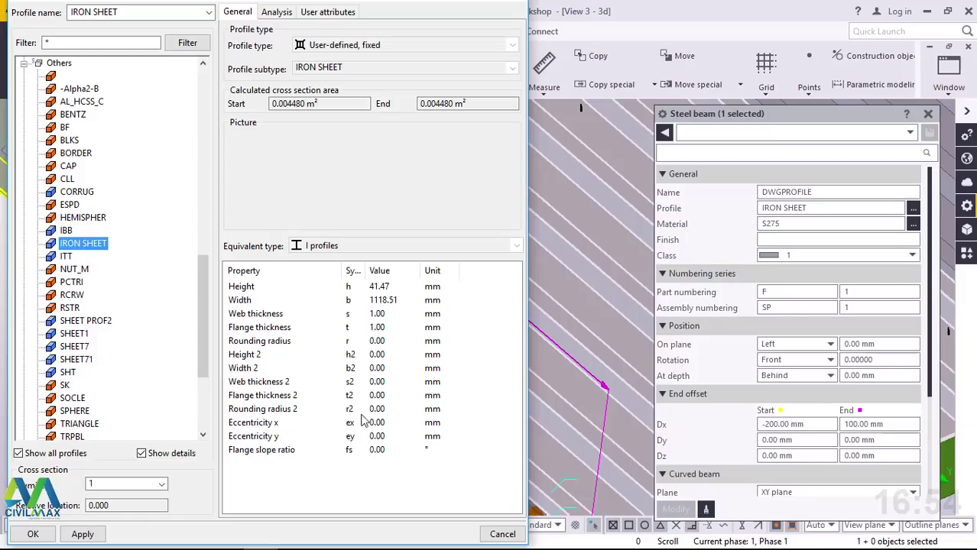
click(503, 535)
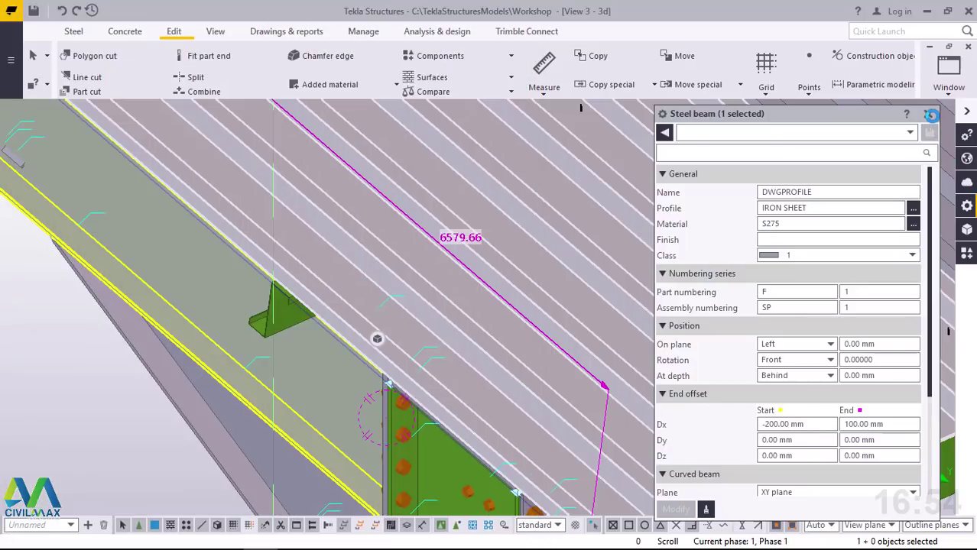
click(929, 115)
Step: Examine how the iron sheets sit on the purlins along the end rafter, from the eave corner to the ridge joint
scroll(367, 354, down, 6)
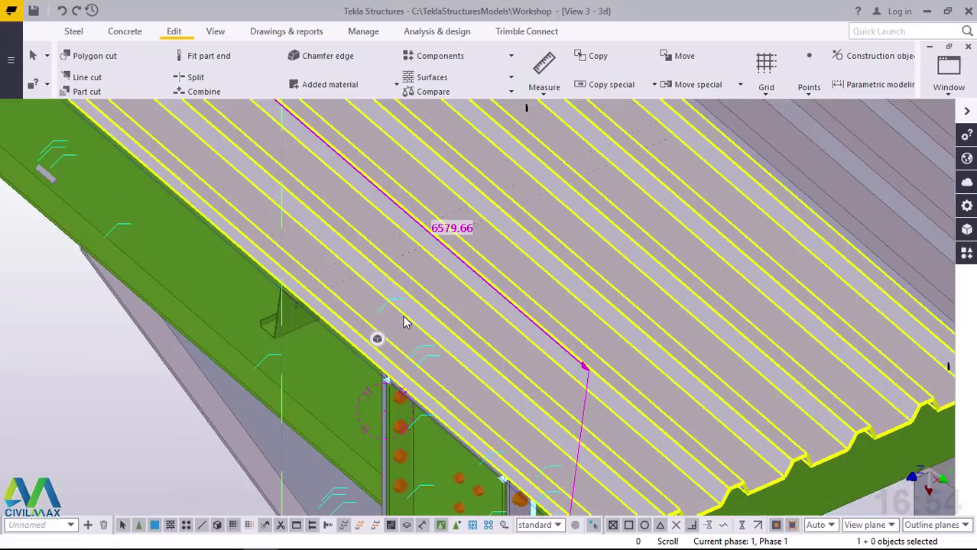
scroll(420, 348, down, 4)
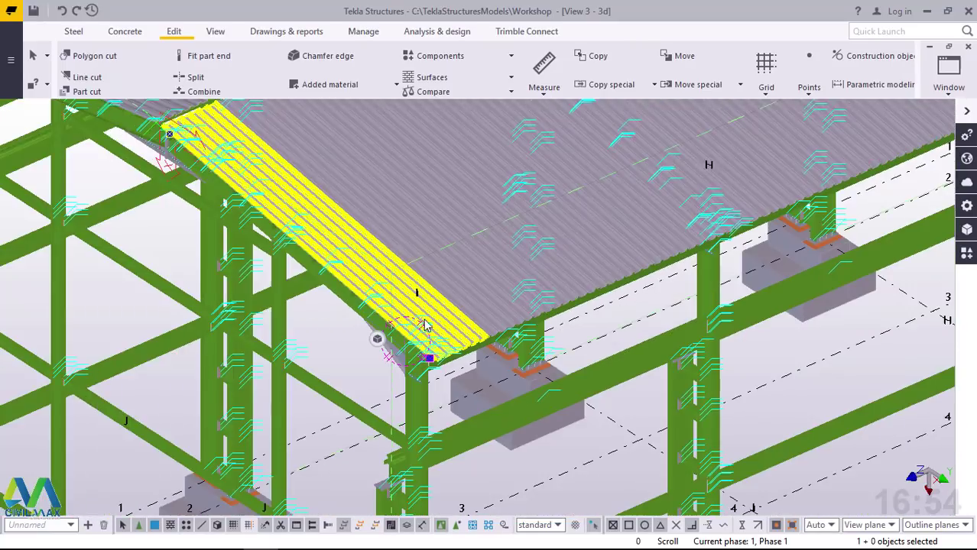
ctrl+middle_drag(420, 348, 447, 301)
scroll(523, 253, up, 4)
scroll(448, 300, up, 3)
scroll(447, 300, up, 8)
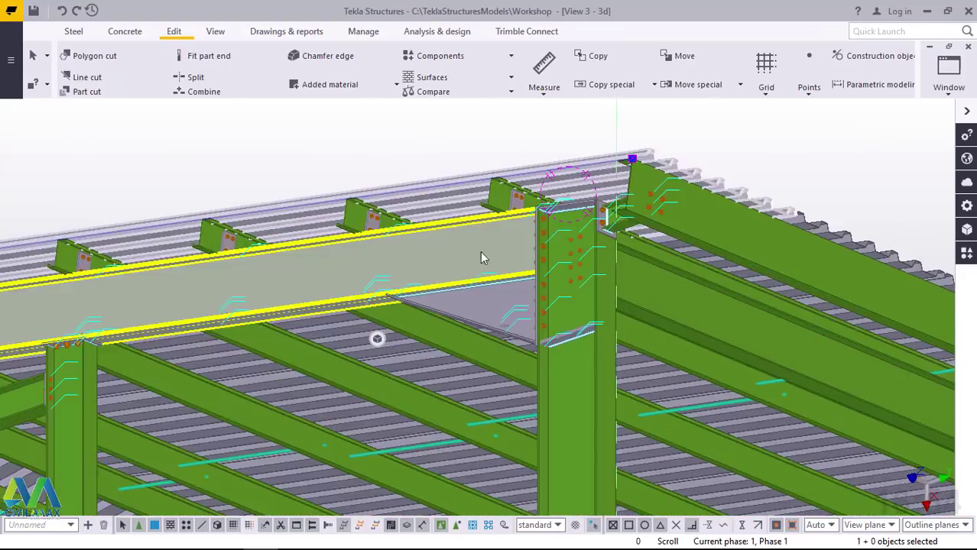
scroll(655, 184, down, 5)
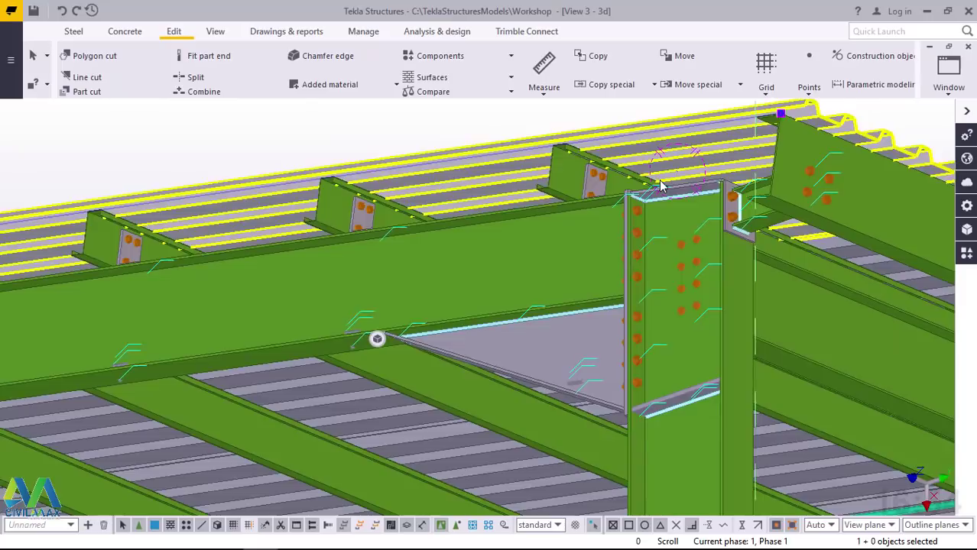
scroll(208, 227, up, 5)
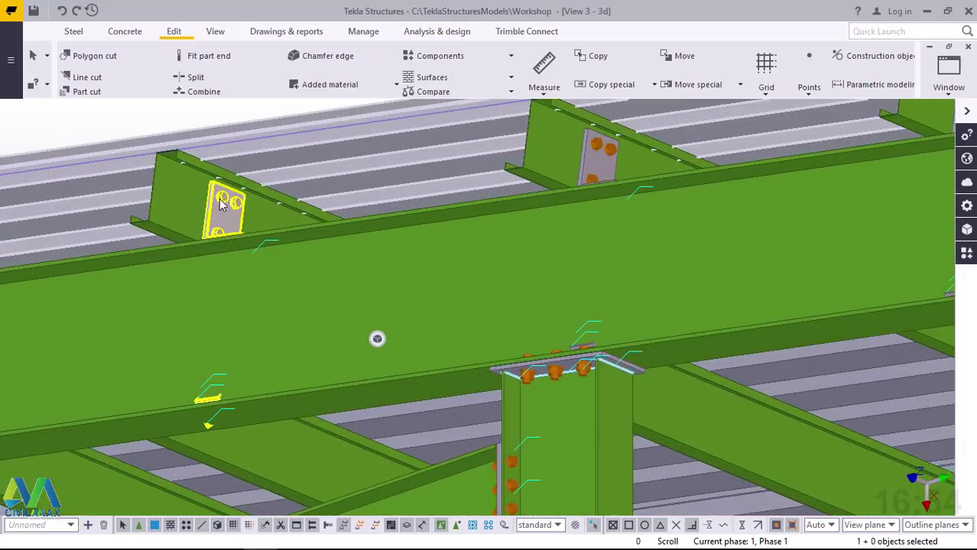
scroll(616, 177, down, 4)
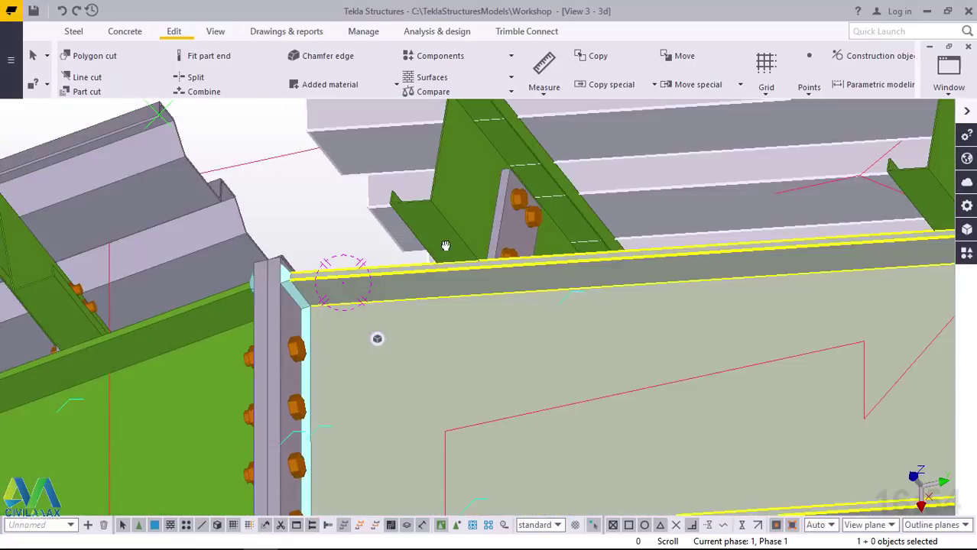
mouse_move(445, 246)
ctrl+middle_down()
mouse_move(558, 261)
mouse_move(571, 327)
mouse_move(561, 377)
mouse_move(359, 409)
mouse_move(324, 428)
ctrl+middle_up()
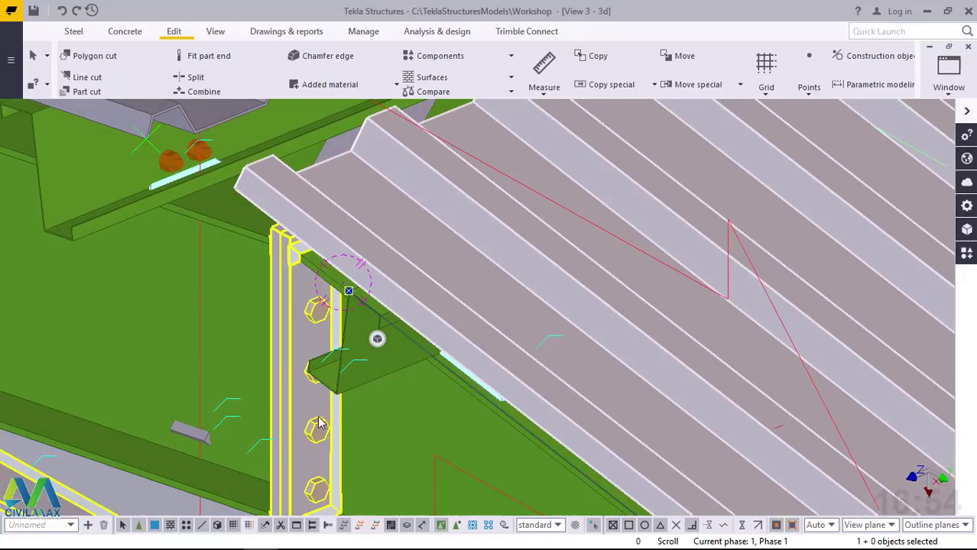